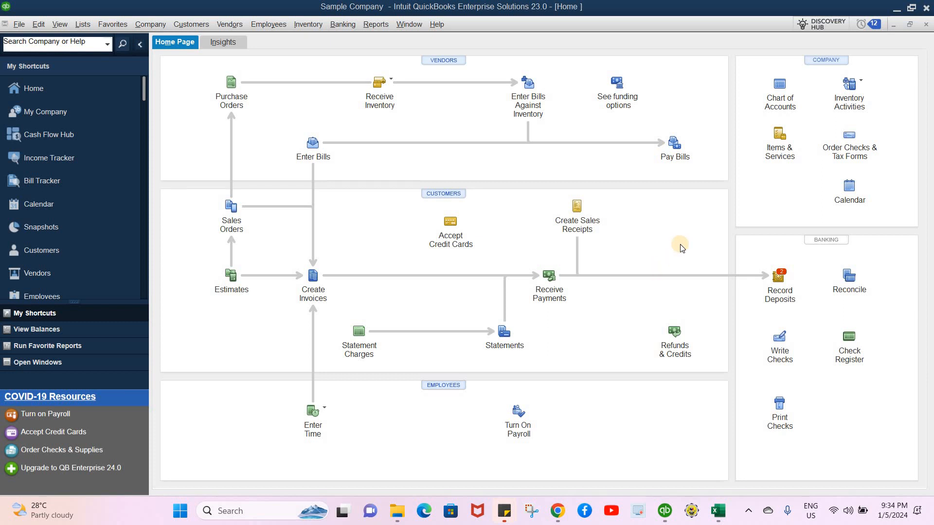
- Check that inventory and purchase orders are active in the company's Items & Inventory preferences
{"action": "left_click", "coordinate": [37, 30]}
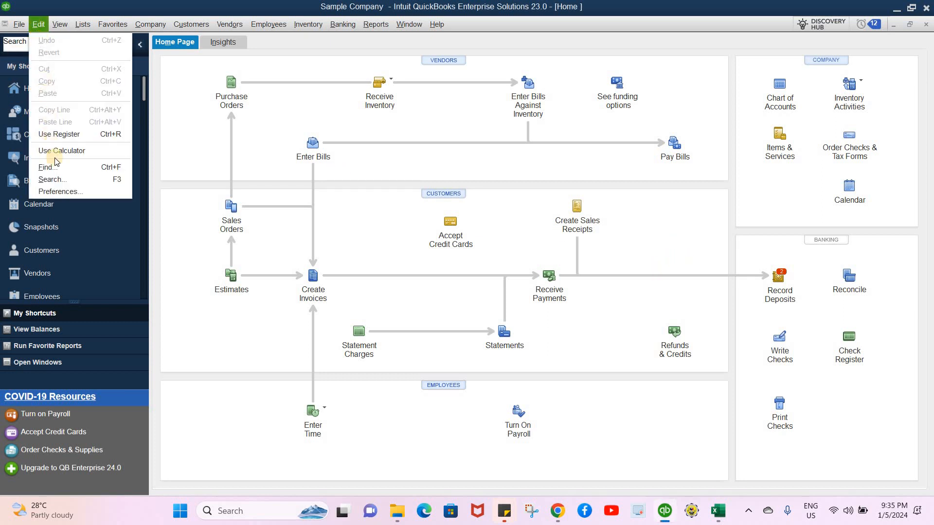
{"action": "left_click", "coordinate": [69, 192]}
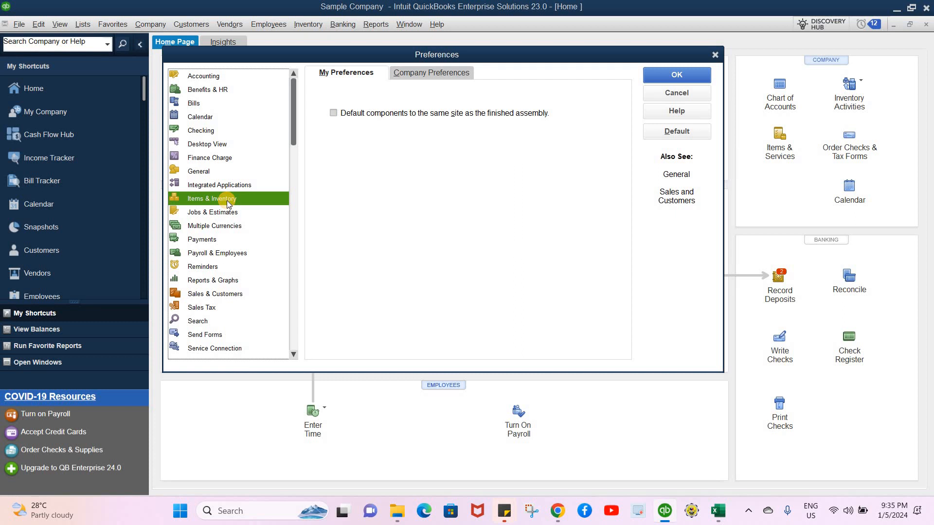
{"action": "left_click", "coordinate": [422, 74]}
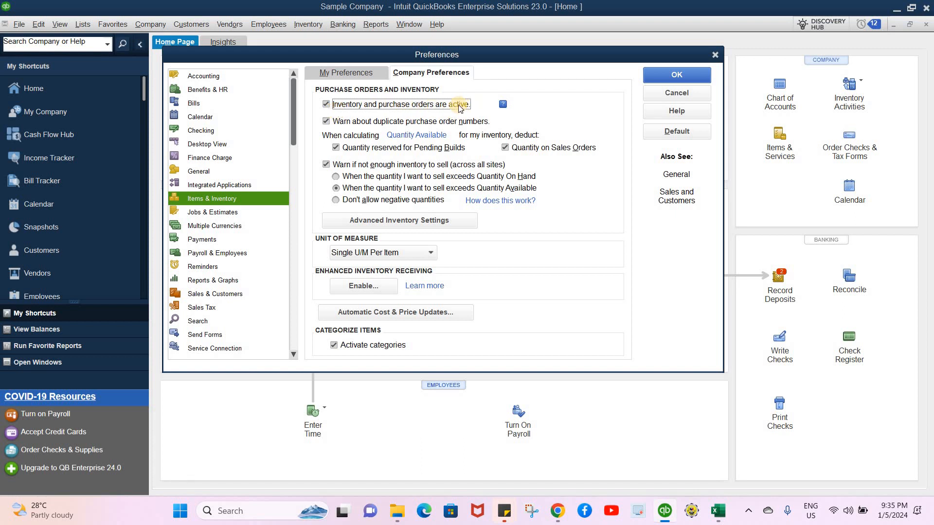
{"action": "left_click", "coordinate": [664, 74]}
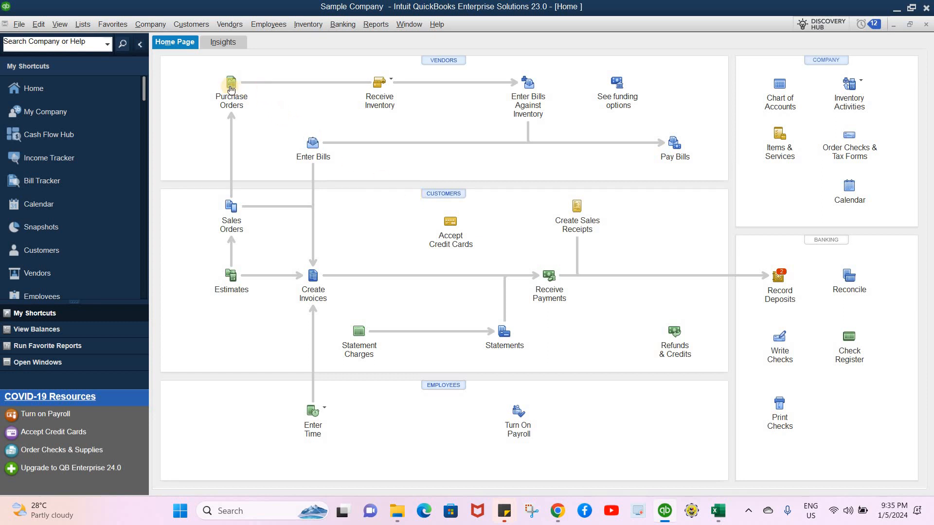
- Start a new purchase order and add a new vendor named NatureEarth Corp
{"action": "left_click", "coordinate": [225, 27]}
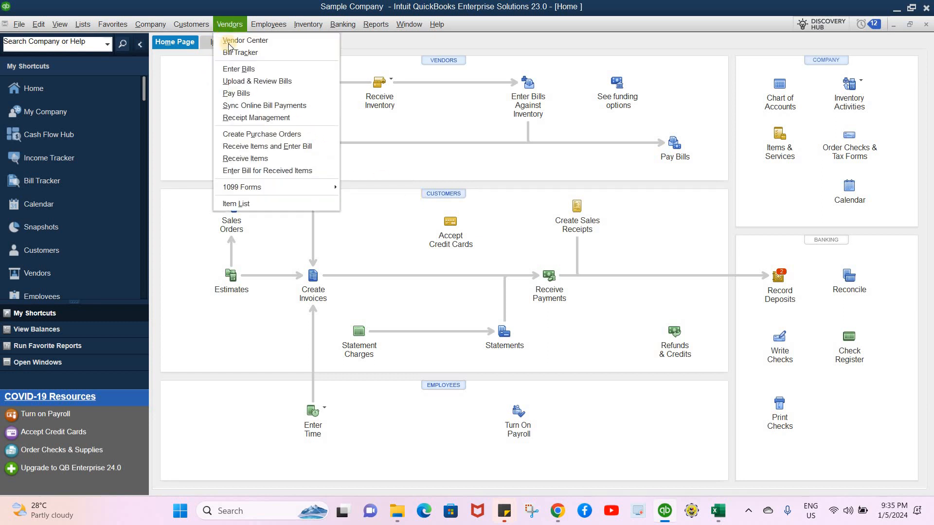
{"action": "left_click", "coordinate": [258, 137]}
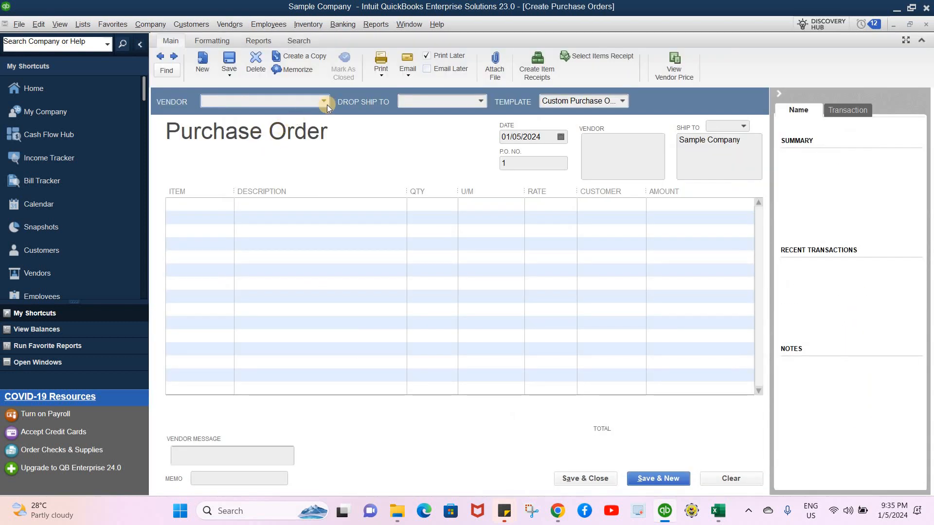
{"action": "left_click", "coordinate": [324, 102]}
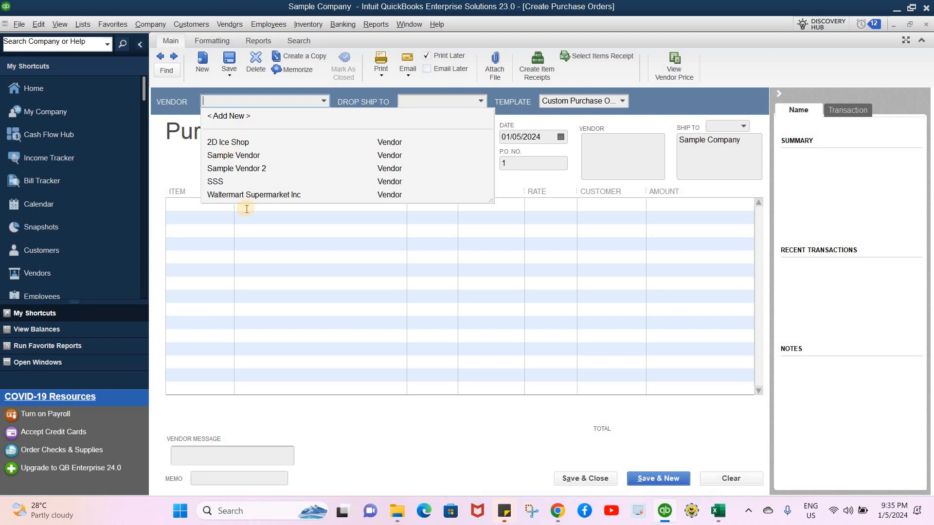
{"action": "left_click", "coordinate": [231, 118]}
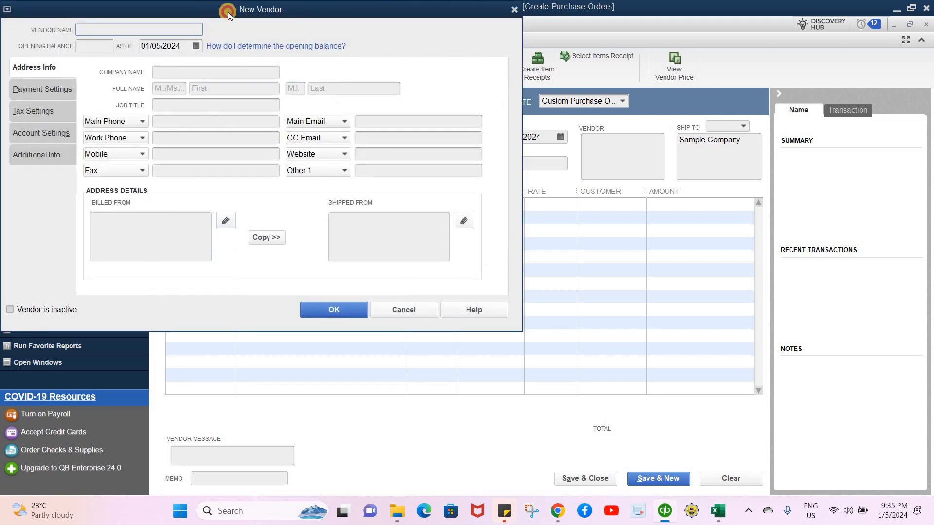
{"action": "left_click", "coordinate": [151, 27]}
{"action": "type", "text": "Na"}
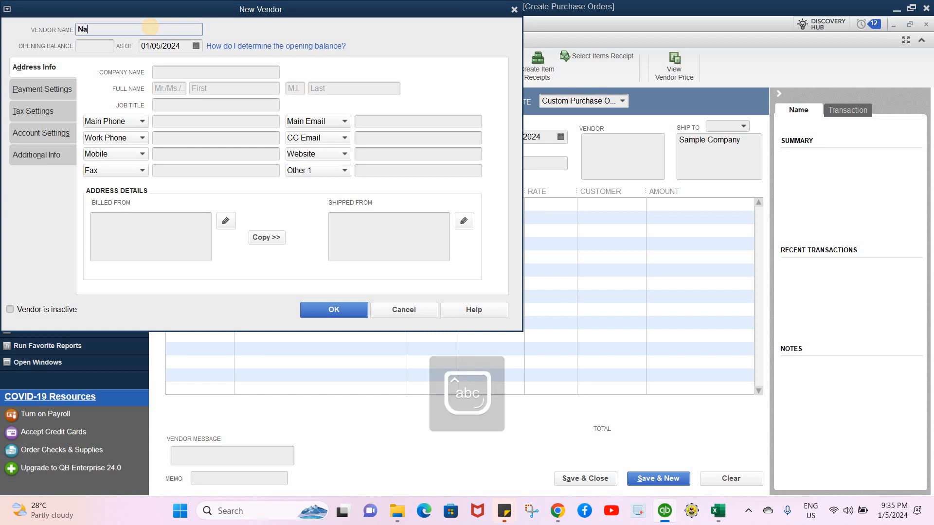
{"action": "type", "text": "tureEarth Corp"}
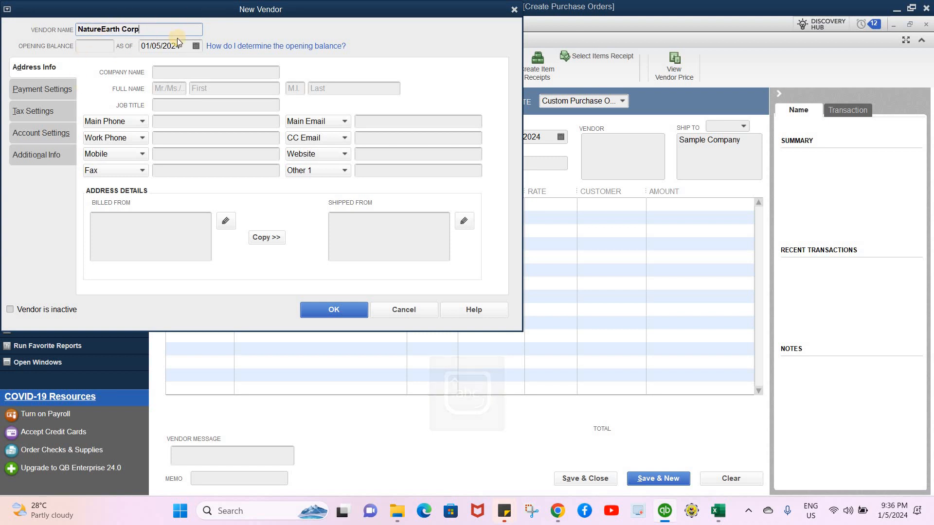
- Copy the vendor name into the vendor's company name field
{"action": "key", "text": "shift+Left"}
{"action": "key", "text": "shift+Left"}
{"action": "key", "text": "shift+Home"}
{"action": "key", "text": "ctrl+c"}
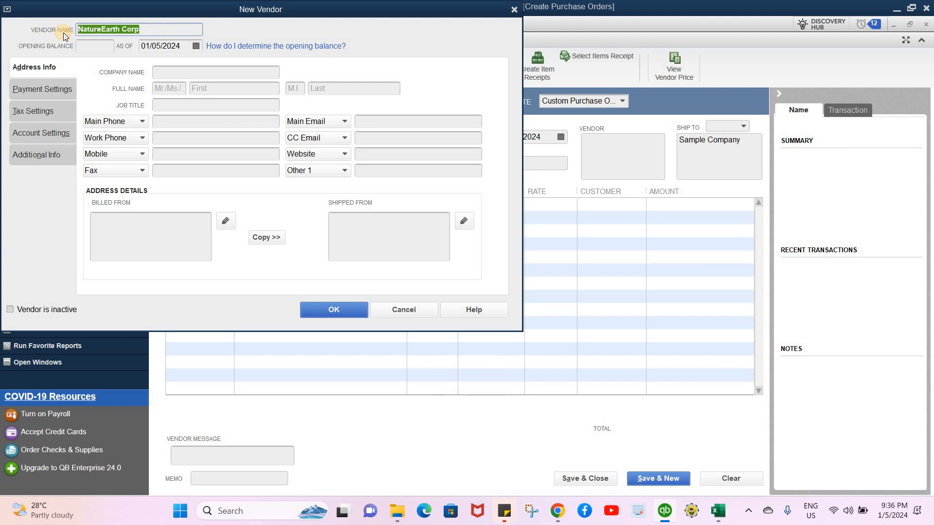
{"action": "left_click", "coordinate": [173, 69]}
{"action": "key", "text": "ctrl+v"}
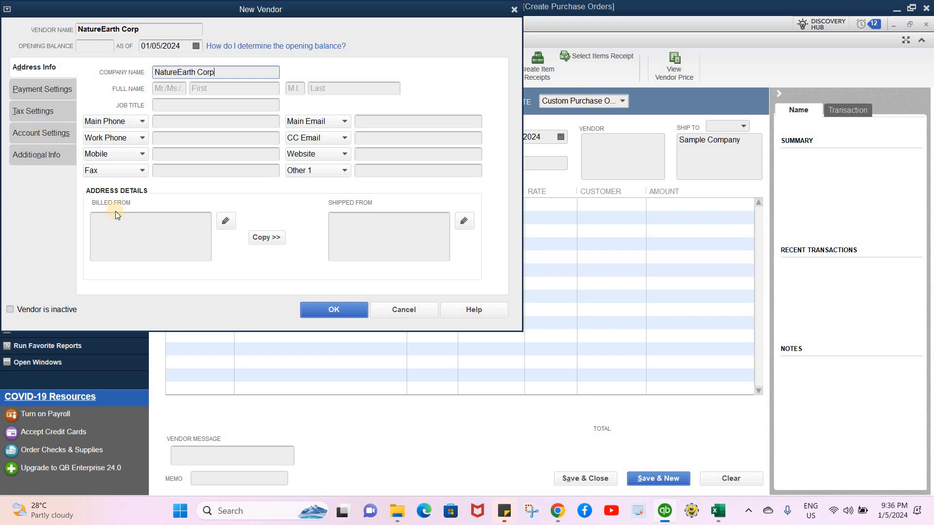
- Replace the billed-from text with the vendor's two-line street and city address
{"action": "left_click", "coordinate": [115, 219]}
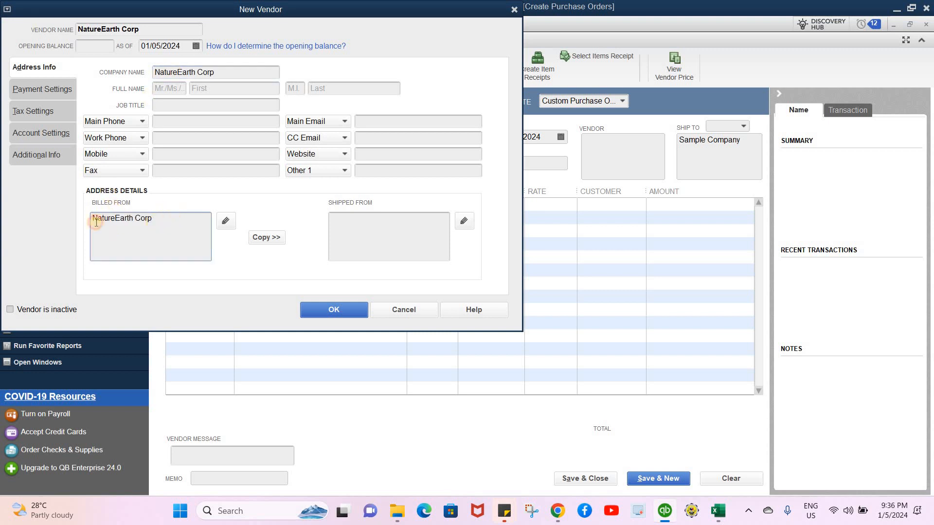
{"action": "key", "text": "ctrl+a"}
{"action": "key", "text": "BackSpace"}
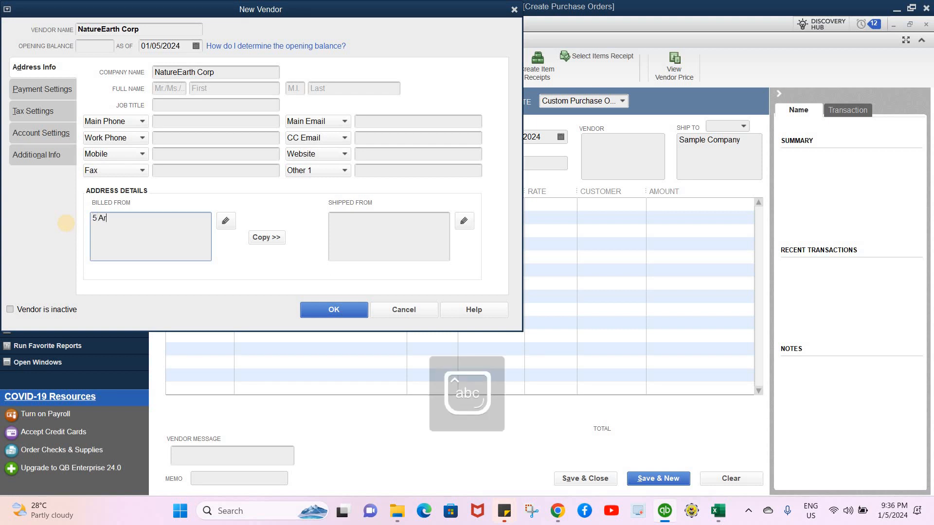
{"action": "key", "text": "Caps_Lock"}
{"action": "key", "text": "Caps_Lock"}
{"action": "key", "text": "Caps_Lock"}
{"action": "key", "text": "Caps_Lock"}
{"action": "key", "text": "Caps_Lock"}
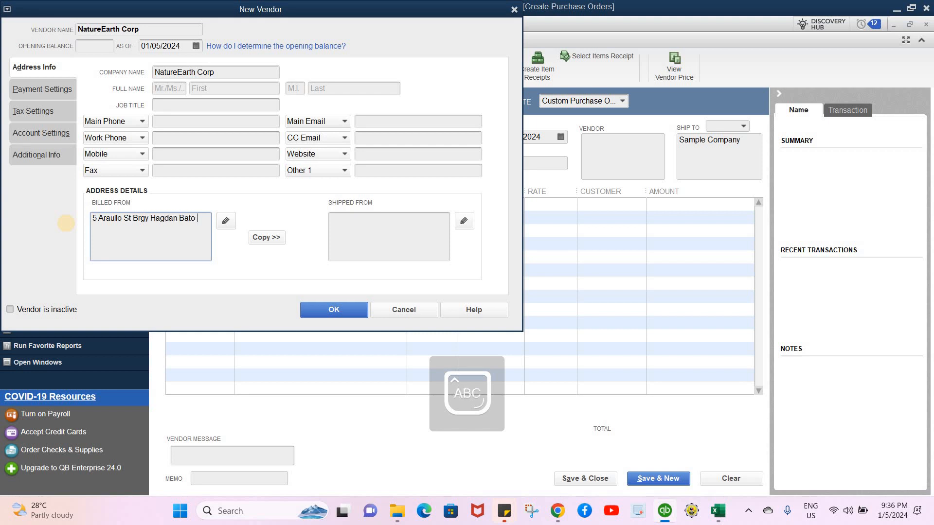
{"action": "key", "text": "Caps_Lock"}
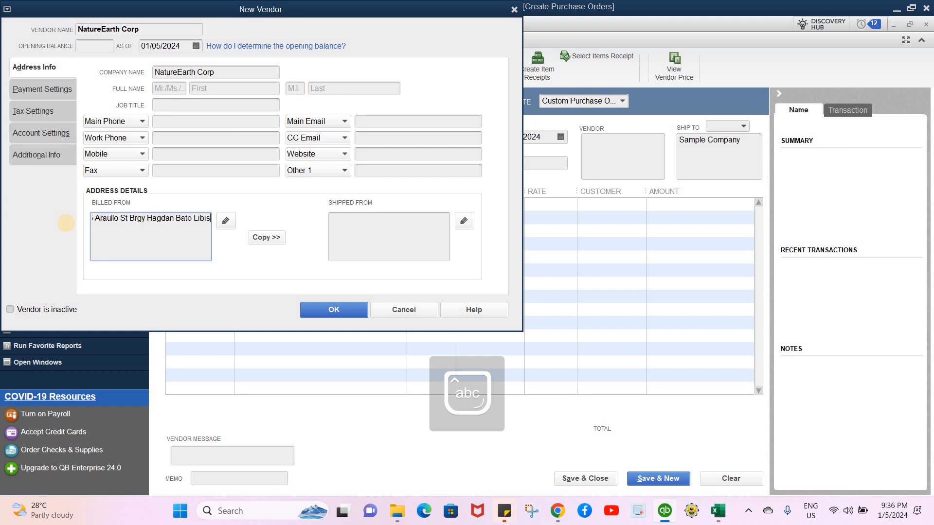
{"action": "key", "text": "Return"}
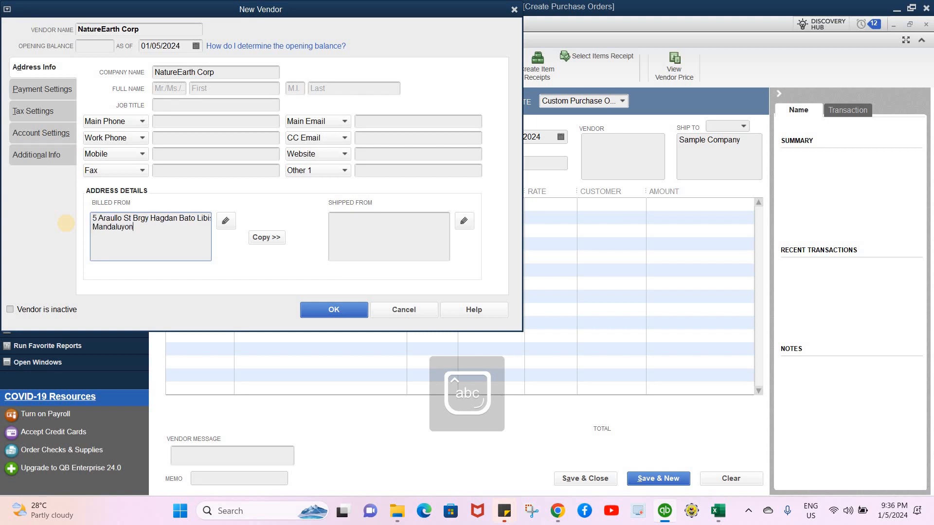
{"action": "key", "text": "Caps_Lock"}
{"action": "key", "text": "Caps_Lock"}
- Enter the vendor tax ID in the tax settings and save the new vendor
{"action": "left_click", "coordinate": [29, 113]}
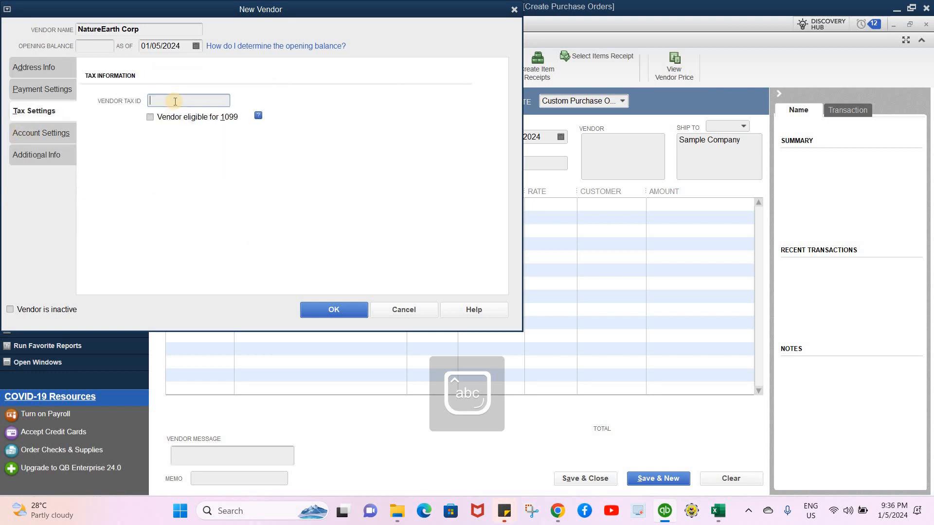
{"action": "left_click", "coordinate": [175, 101]}
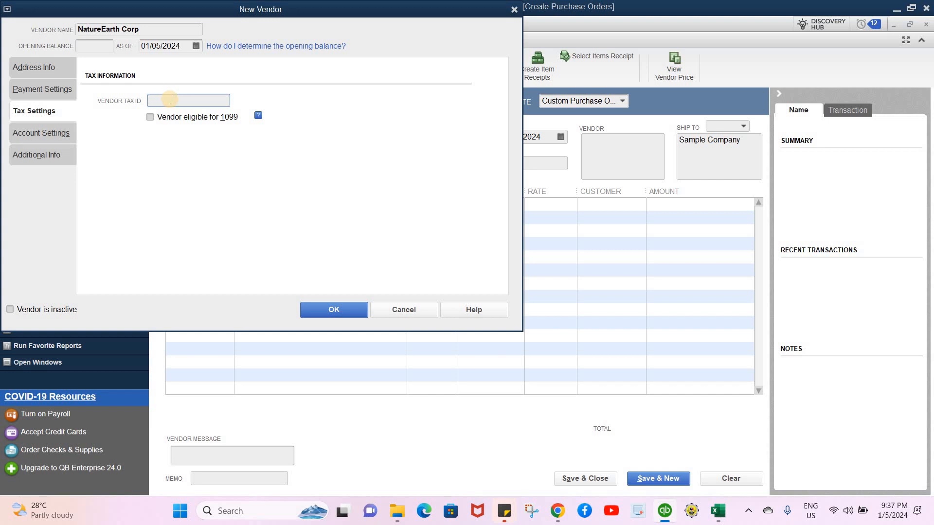
{"action": "left_click", "coordinate": [319, 309]}
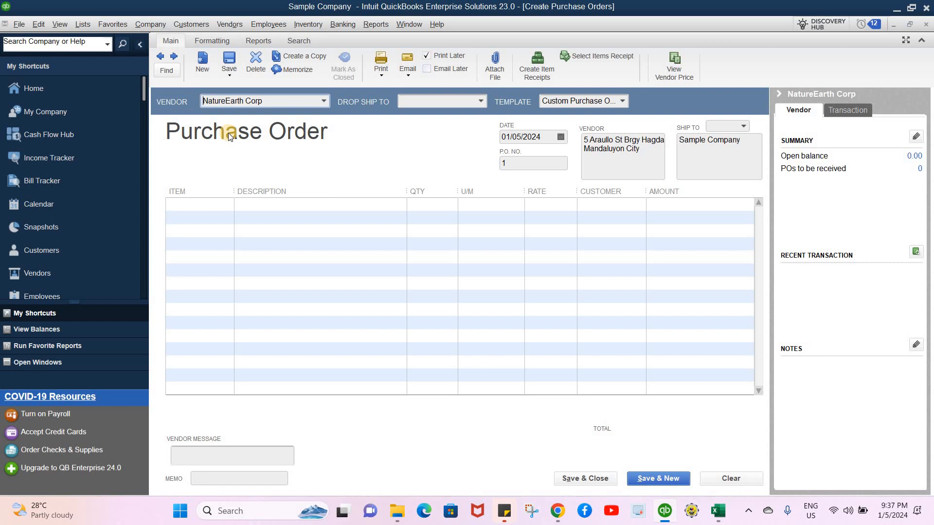
- Add a new customer as the drop-ship destination, named ABC Company, and fill in its bill-to address
{"action": "left_click", "coordinate": [482, 101]}
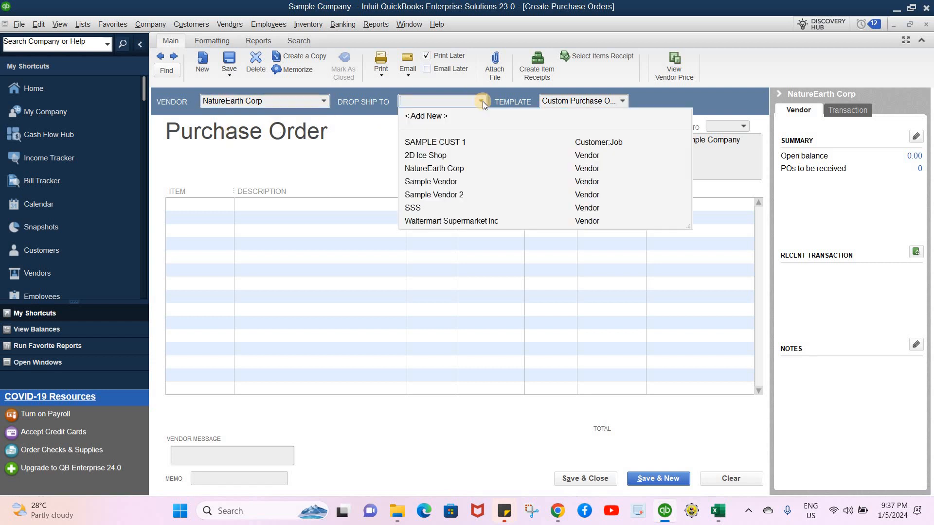
{"action": "left_click", "coordinate": [425, 117]}
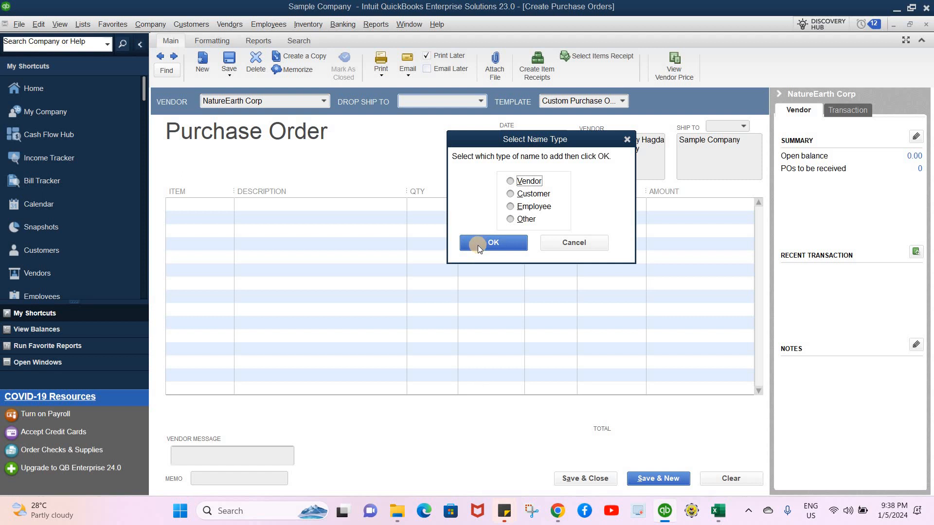
{"action": "left_click", "coordinate": [510, 194]}
{"action": "left_click", "coordinate": [488, 246]}
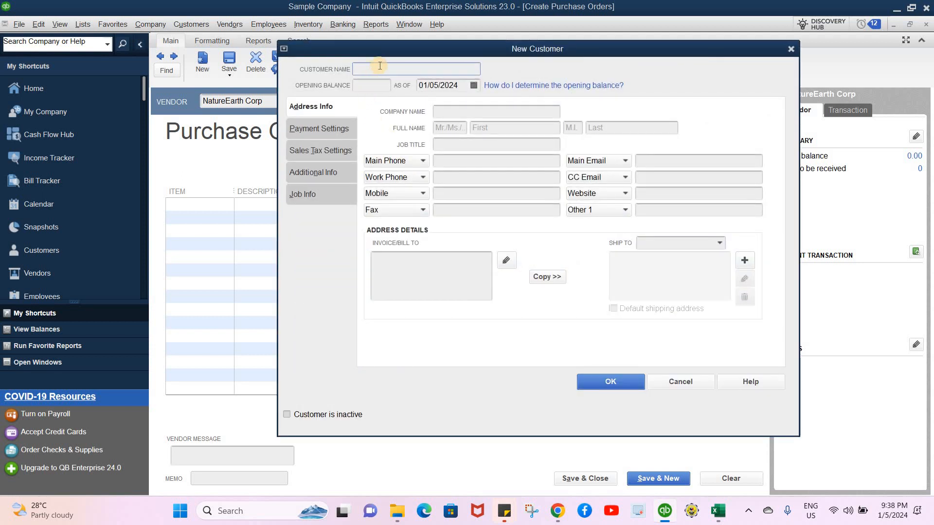
{"action": "key", "text": "Caps_Lock"}
{"action": "type", "text": "ABC"}
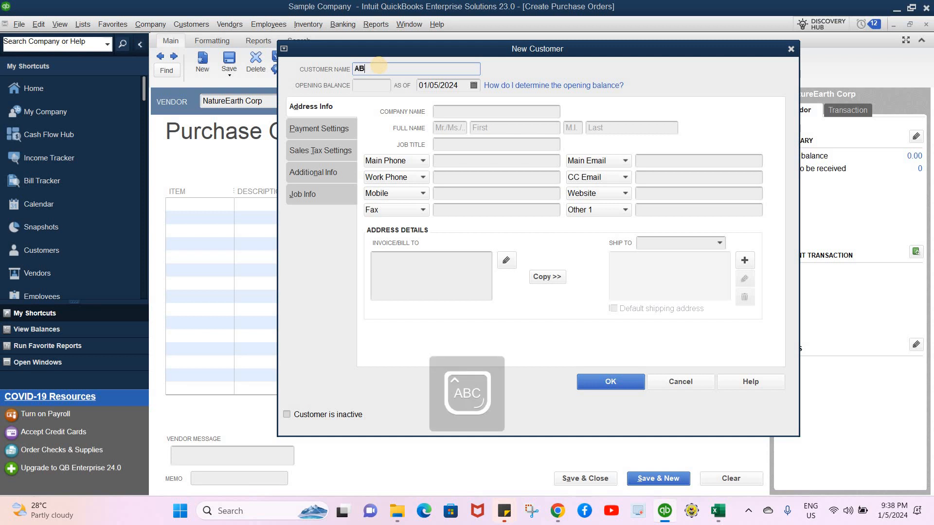
{"action": "left_click", "coordinate": [412, 266]}
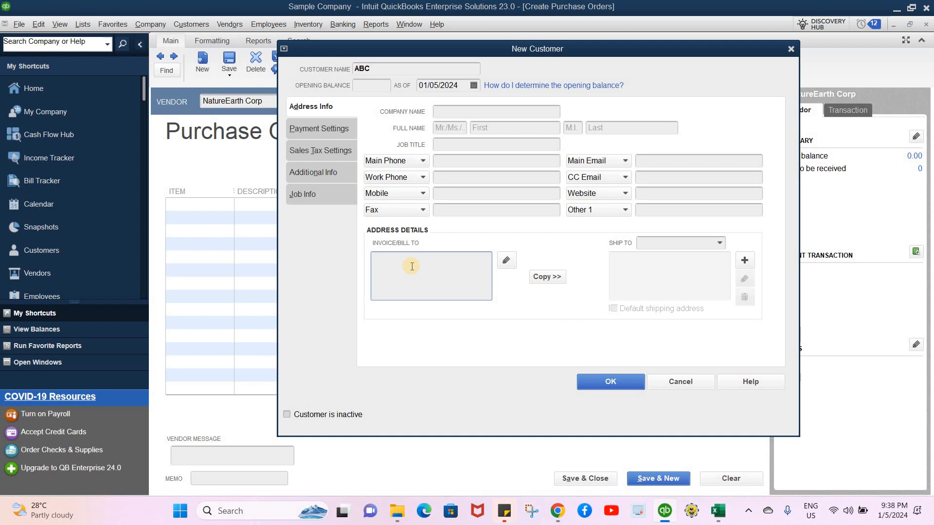
{"action": "type", "text": "ABC STREET"}
{"action": "left_click", "coordinate": [402, 72]}
{"action": "type", "text": "Comp"}
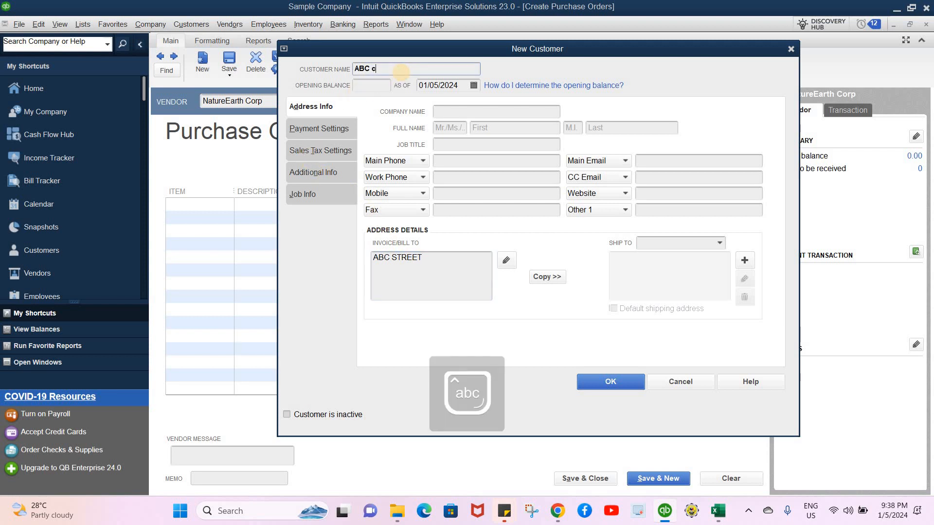
{"action": "type", "text": "any"}
- Set the customer's company name to ABC Company and save the new customer
{"action": "left_click", "coordinate": [457, 112]}
{"action": "key", "text": "Caps_Lock"}
{"action": "type", "text": "B"}
{"action": "key", "text": "BackSpace"}
{"action": "key", "text": "Caps_Lock"}
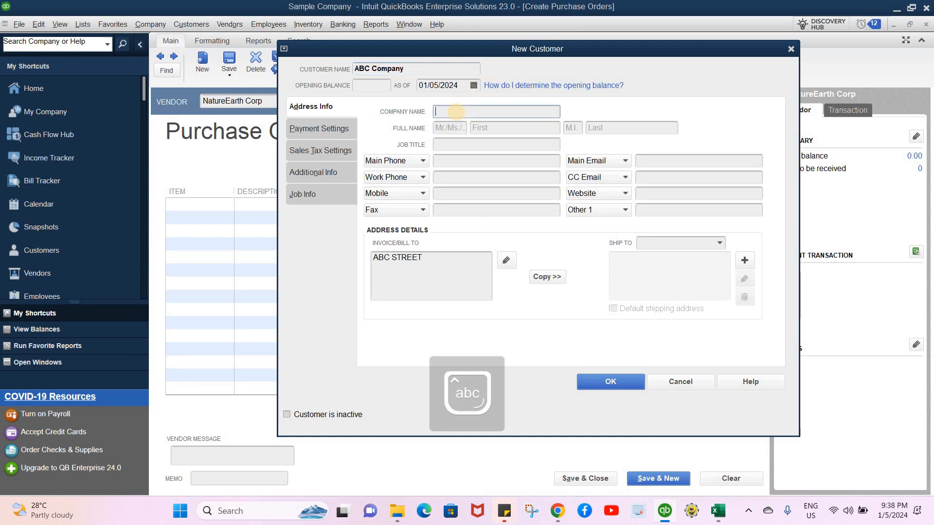
{"action": "type", "text": "a"}
{"action": "key", "text": "BackSpace"}
{"action": "key", "text": "Caps_Lock"}
{"action": "type", "text": "ABC C"}
{"action": "key", "text": "Caps_Lock"}
{"action": "type", "text": "ompany"}
{"action": "left_click", "coordinate": [600, 378]}
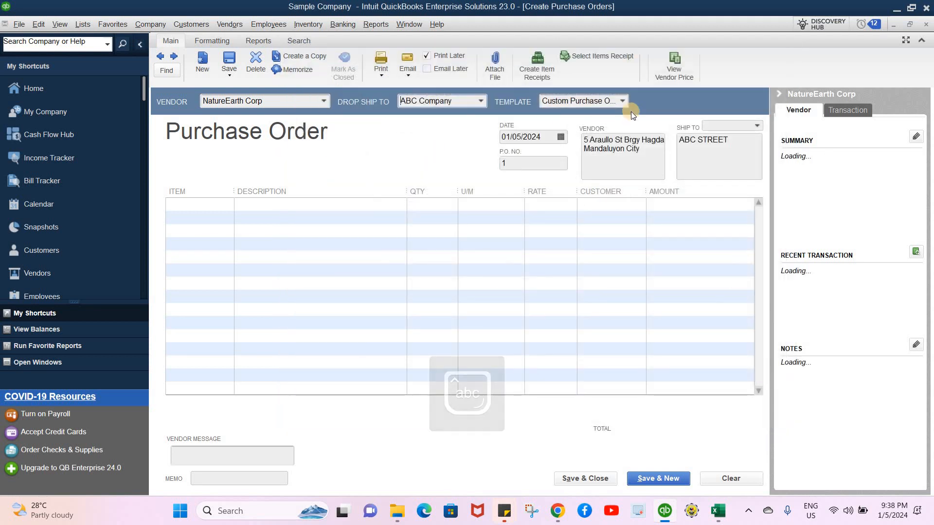
- Review the template choices and the items available for the purchase order's first line
{"action": "left_click", "coordinate": [624, 103]}
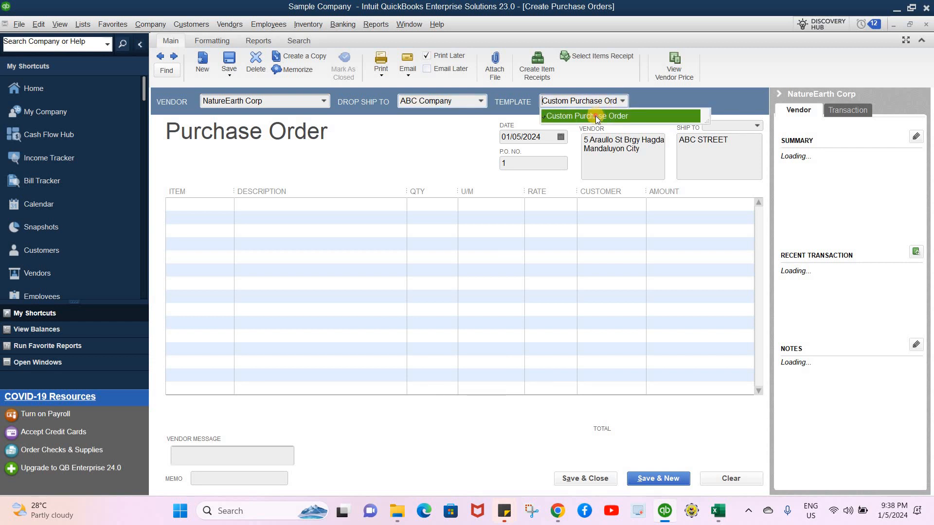
{"action": "left_click", "coordinate": [355, 191]}
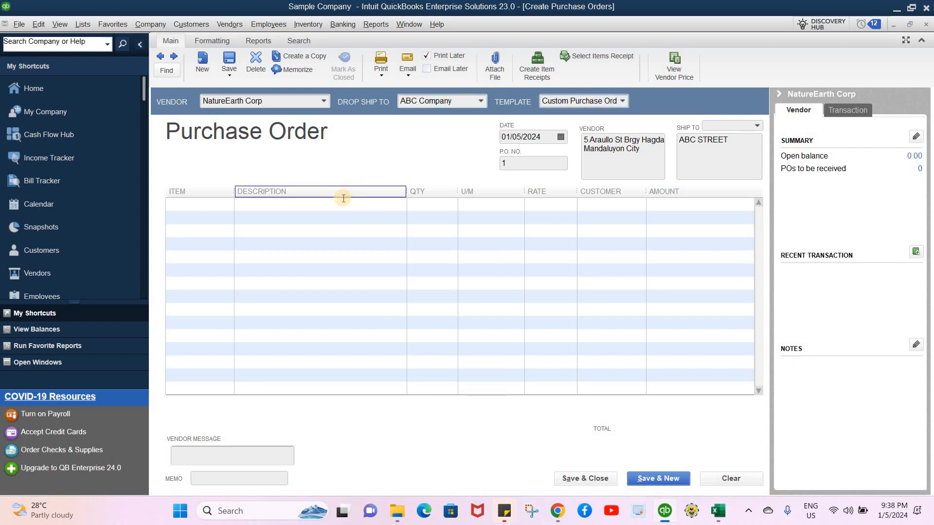
{"action": "left_click", "coordinate": [229, 201]}
{"action": "left_click", "coordinate": [229, 202]}
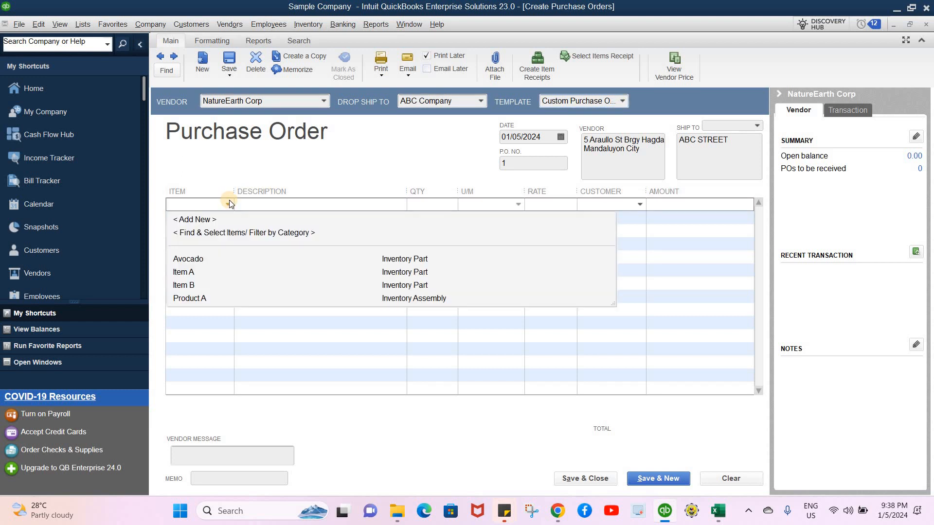
{"action": "left_click", "coordinate": [223, 168]}
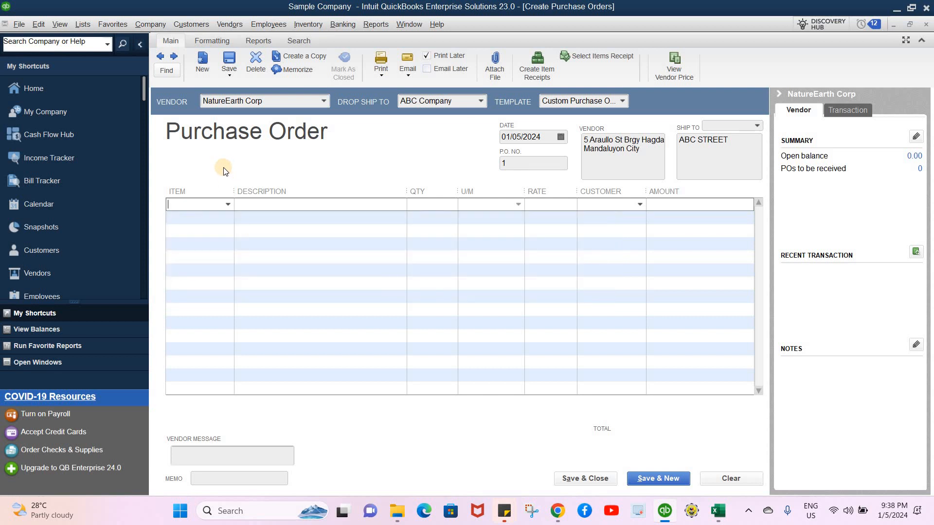
{"action": "left_click", "coordinate": [227, 204]}
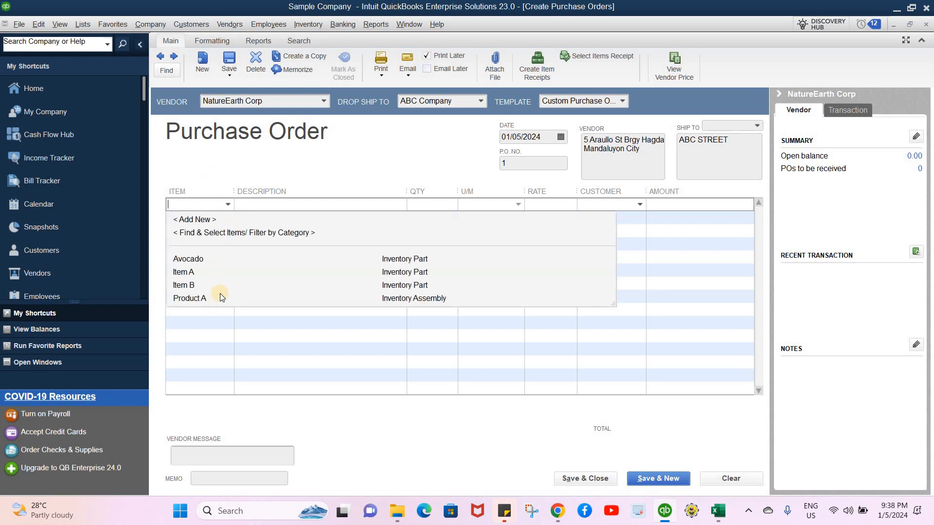
{"action": "left_click", "coordinate": [176, 142]}
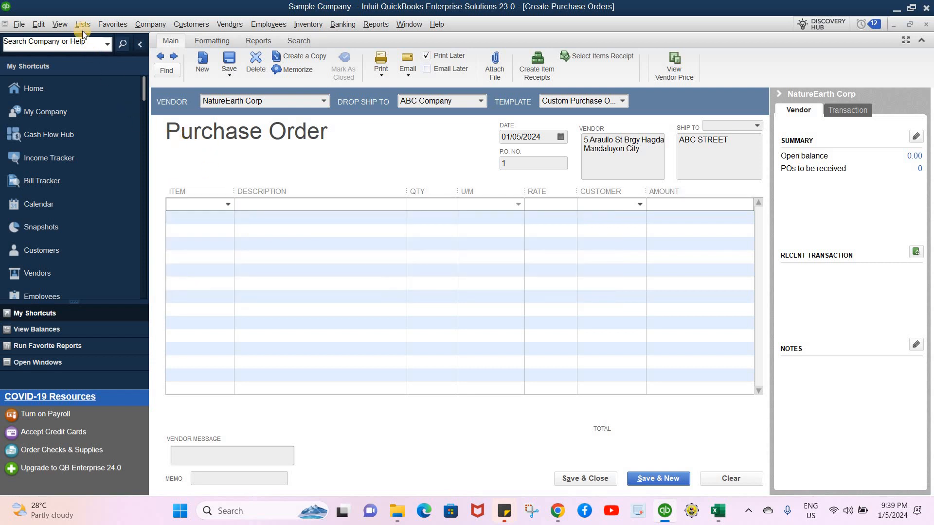
- Open the item list and start a new item of type Inventory Part
{"action": "left_click", "coordinate": [78, 24]}
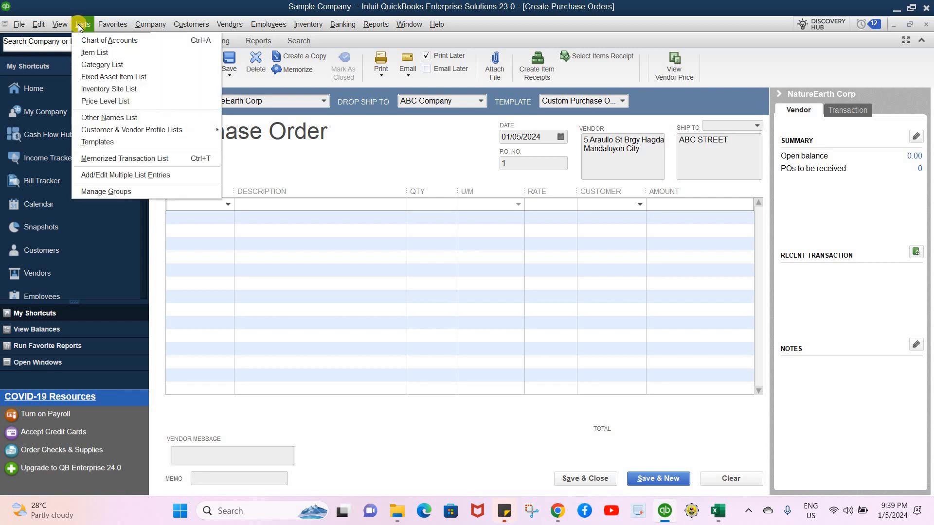
{"action": "left_click", "coordinate": [88, 55]}
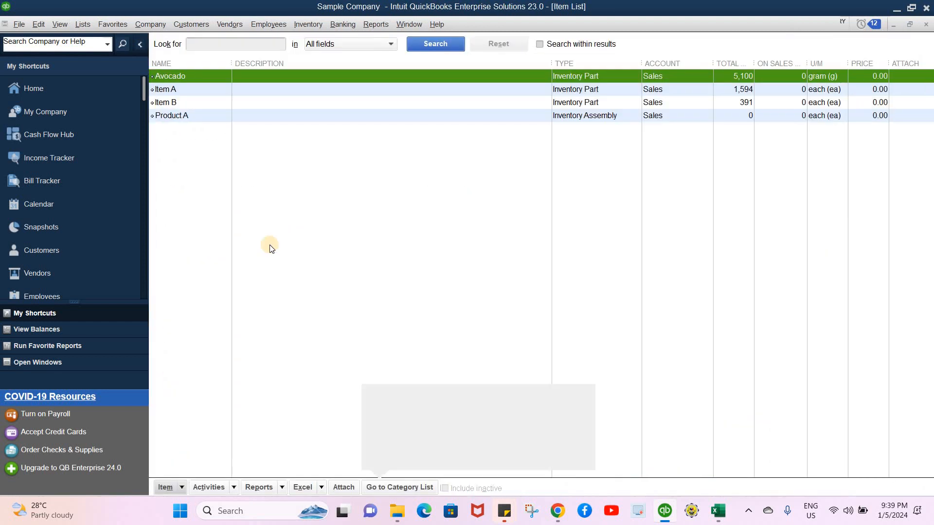
{"action": "left_click", "coordinate": [182, 488]}
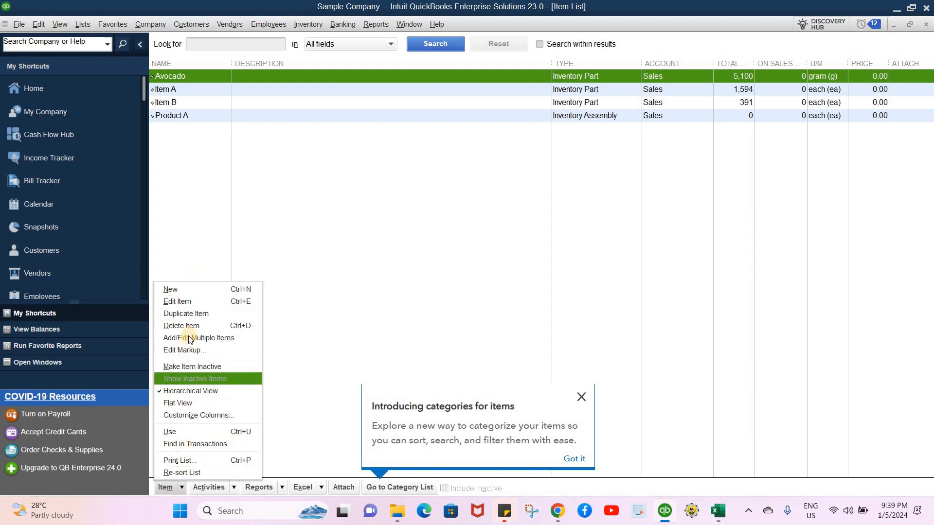
{"action": "left_click", "coordinate": [84, 25]}
{"action": "left_click", "coordinate": [93, 52]}
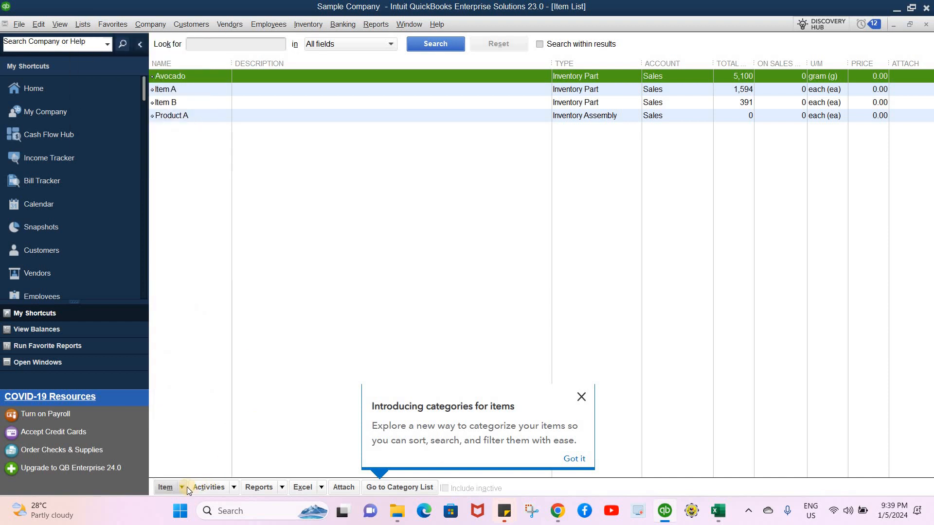
{"action": "left_click", "coordinate": [183, 487]}
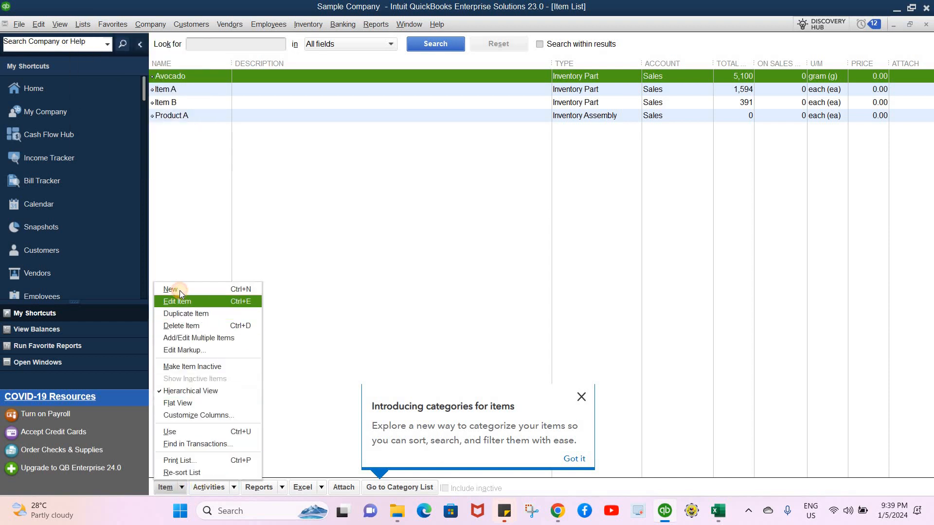
{"action": "left_click", "coordinate": [179, 291]}
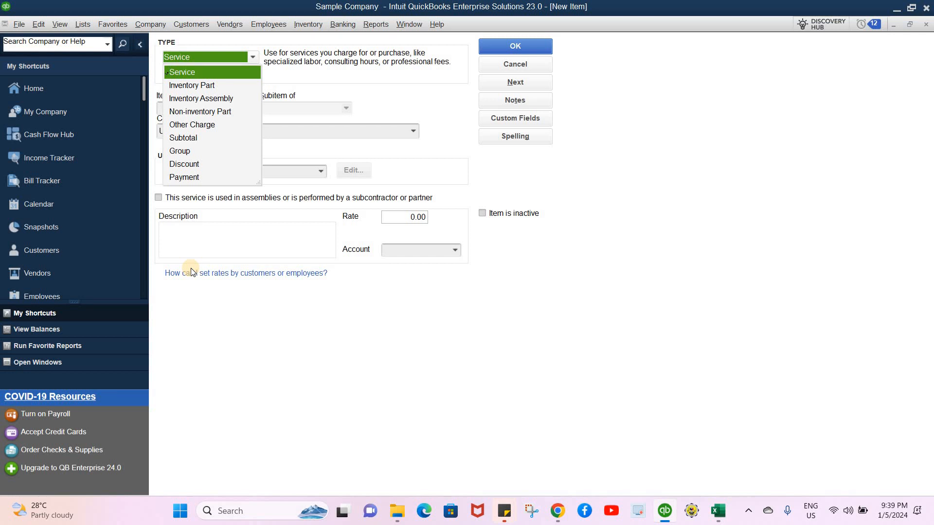
{"action": "left_click", "coordinate": [226, 87]}
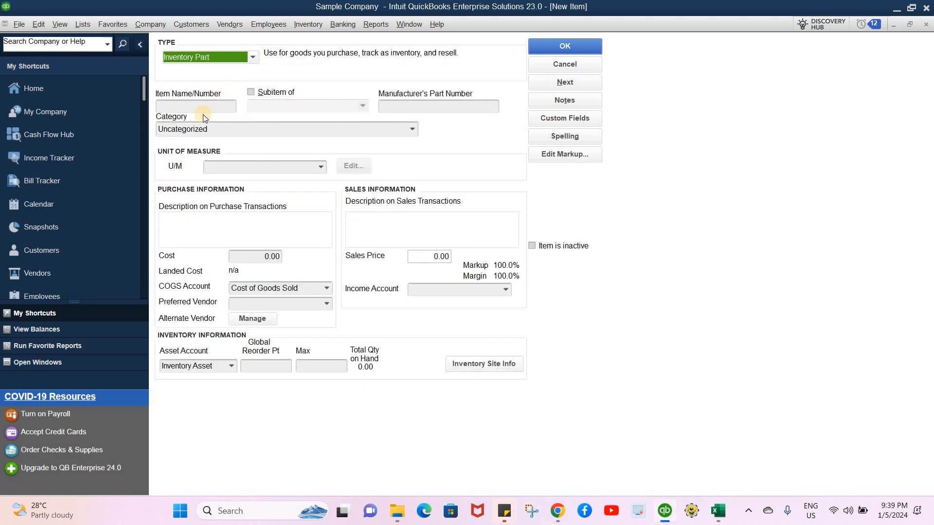
- Name the new inventory part item M2
{"action": "left_click", "coordinate": [217, 107]}
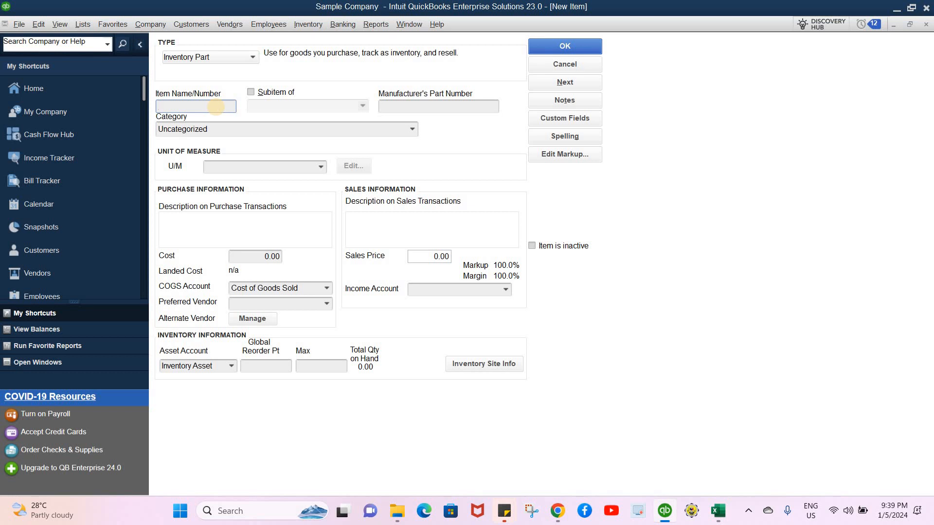
{"action": "type", "text": "M2"}
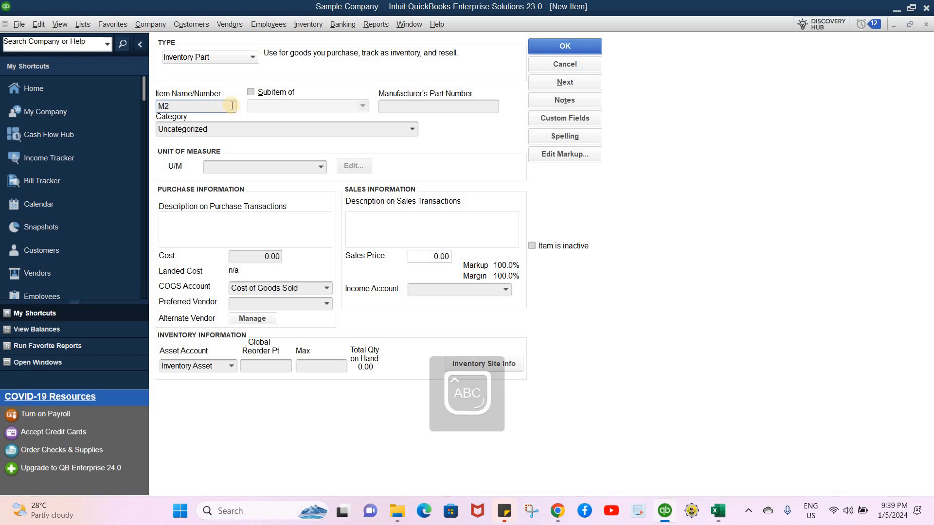
{"action": "left_click", "coordinate": [401, 106]}
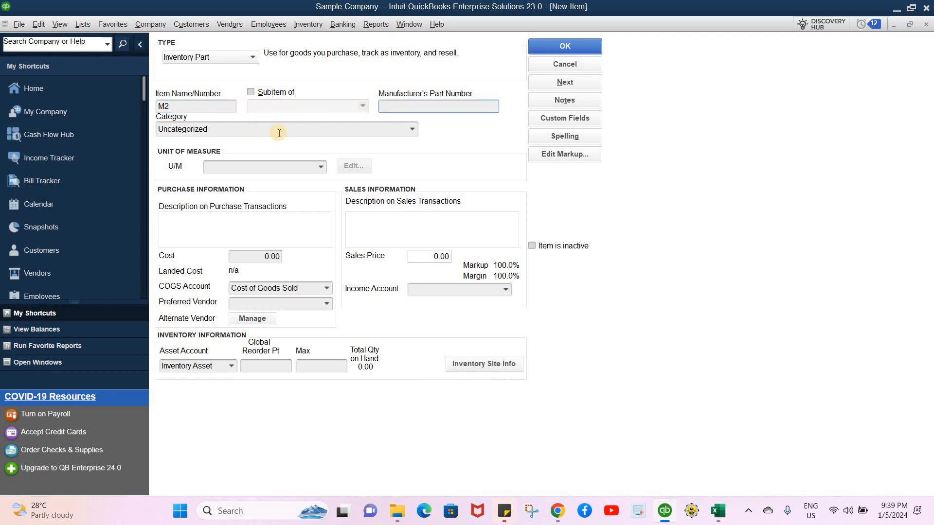
{"action": "left_click", "coordinate": [413, 130]}
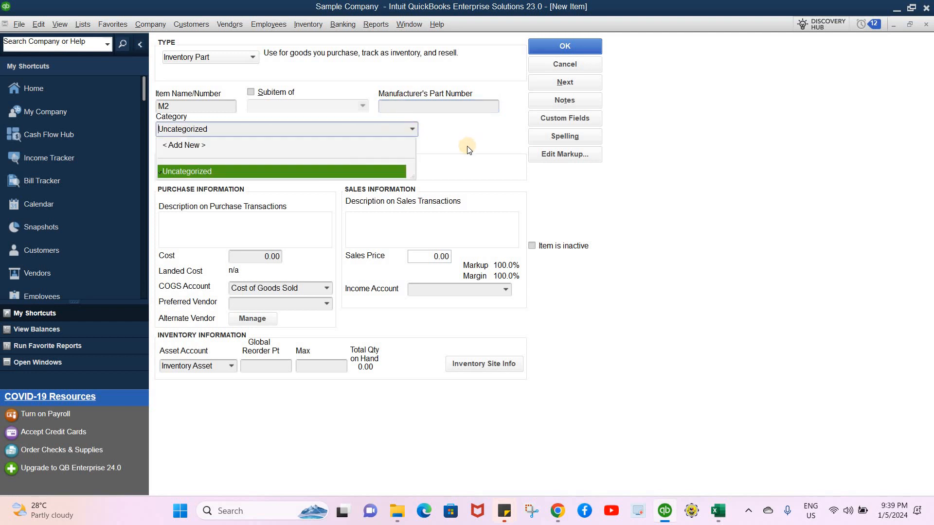
{"action": "left_click", "coordinate": [365, 129]}
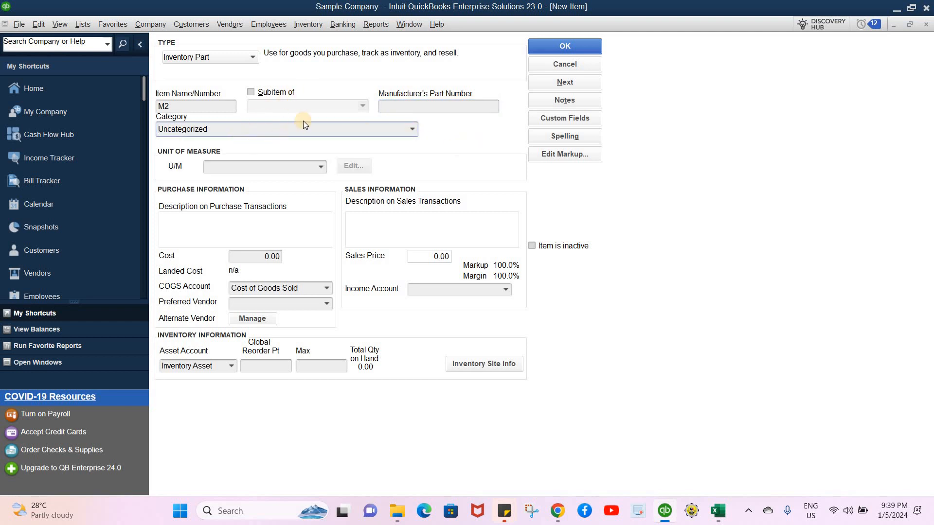
{"action": "left_click", "coordinate": [208, 107]}
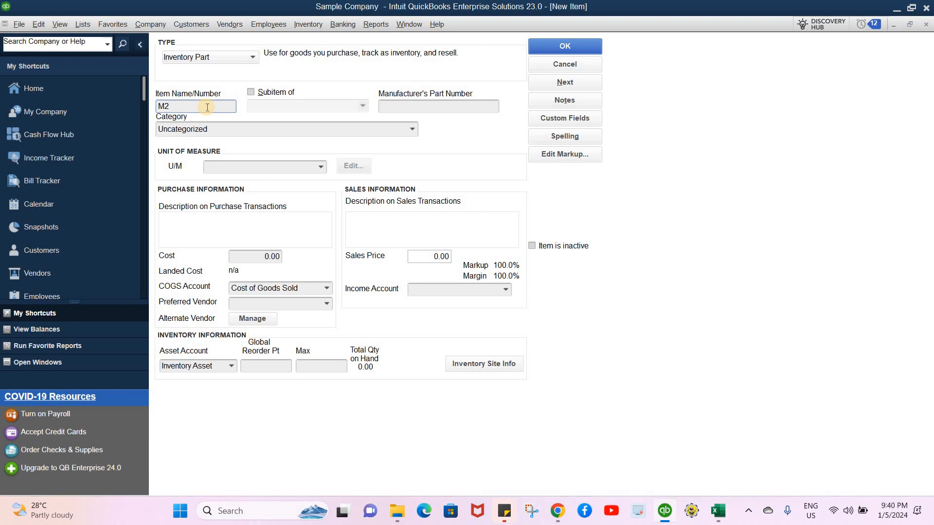
{"action": "type", "text": "1"}
{"action": "key", "text": "BackSpace"}
- Add a new Volume unit of measure, Liter, and assign it to the item
{"action": "left_click", "coordinate": [321, 168]}
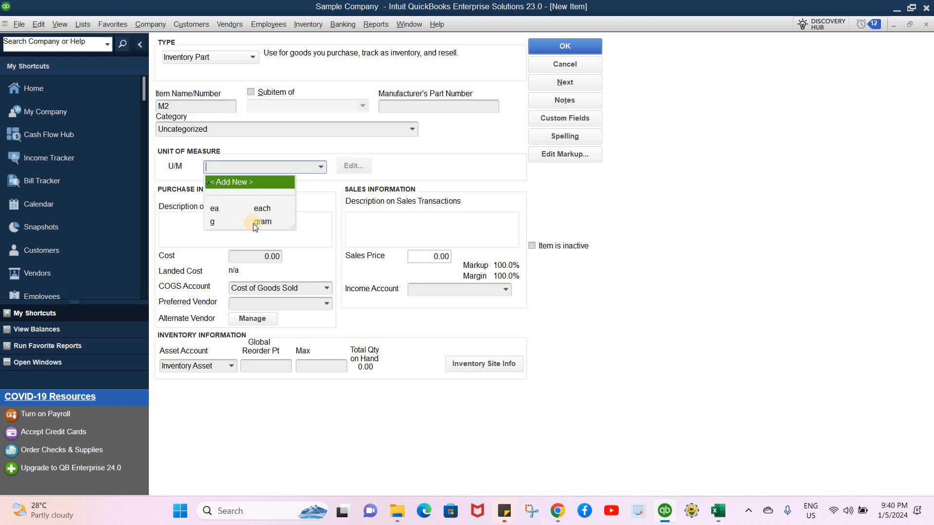
{"action": "left_click", "coordinate": [229, 183]}
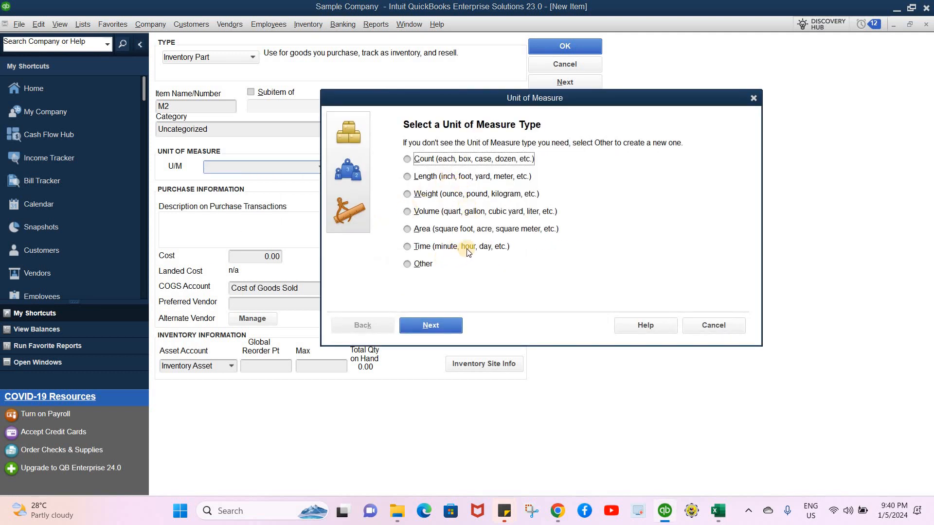
{"action": "left_click", "coordinate": [407, 212]}
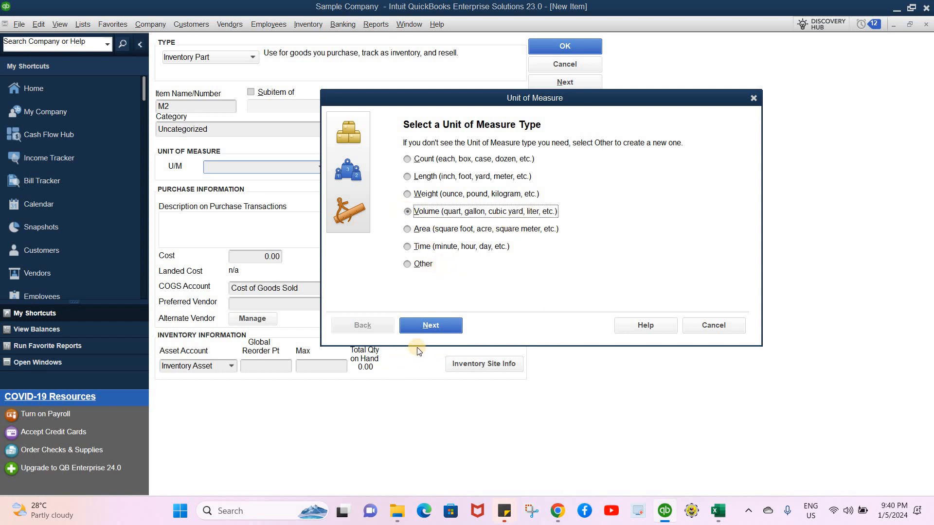
{"action": "left_click", "coordinate": [445, 325]}
{"action": "left_click", "coordinate": [408, 208]}
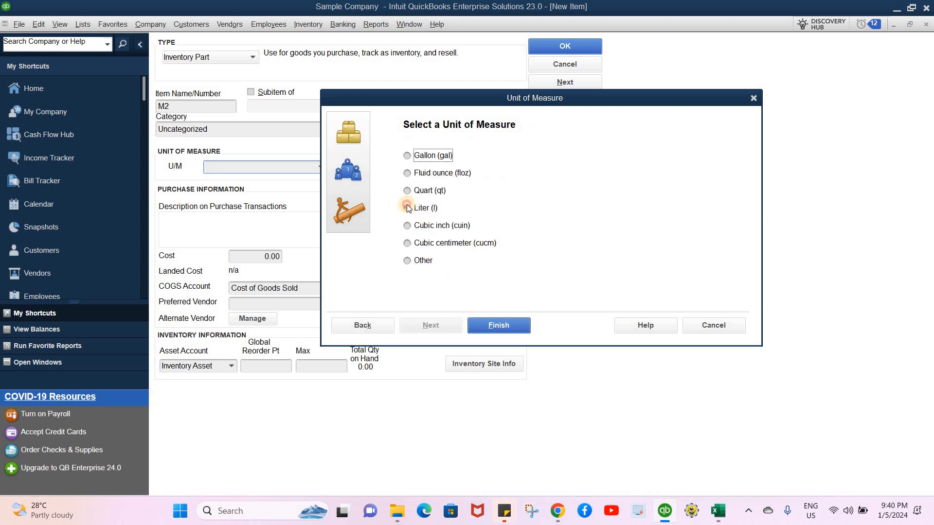
{"action": "left_click", "coordinate": [484, 327]}
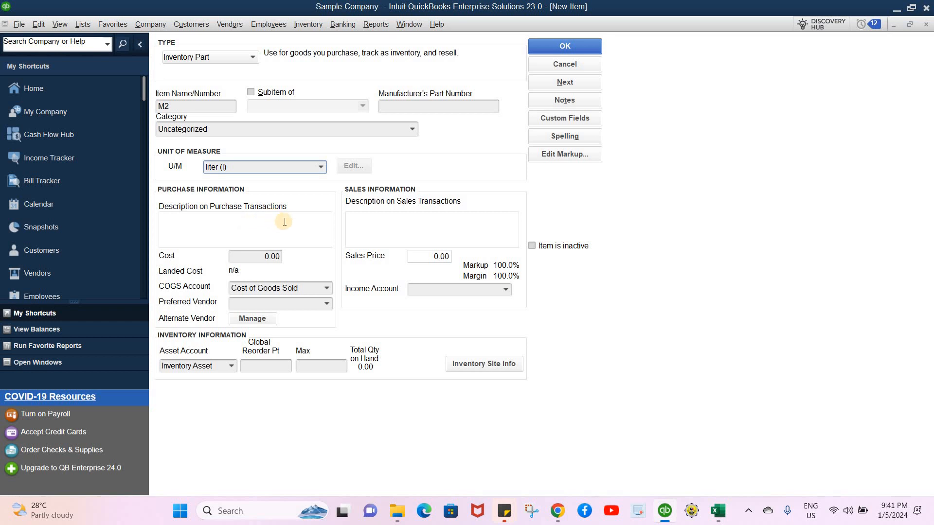
- Keep Inventory Asset as the asset account, set the income account to Sales, and save the M2 item
{"action": "left_click", "coordinate": [231, 366]}
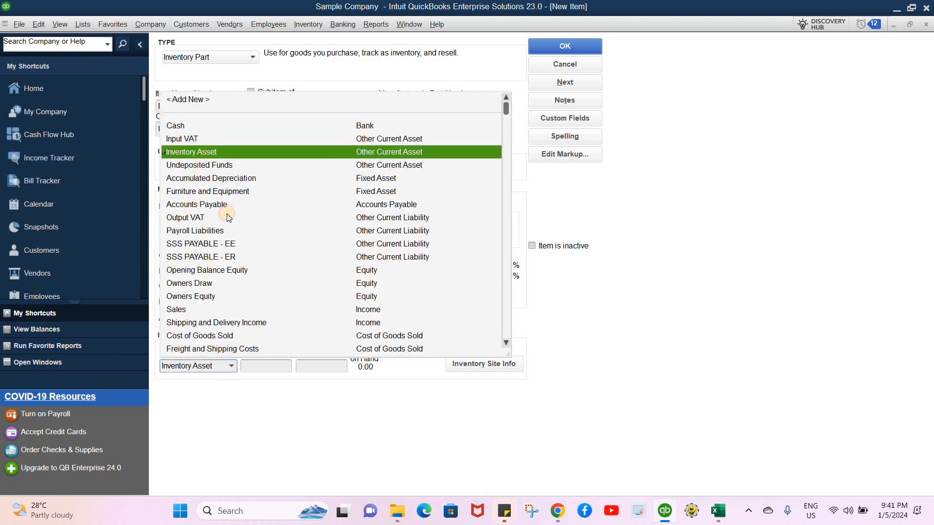
{"action": "left_click", "coordinate": [256, 381]}
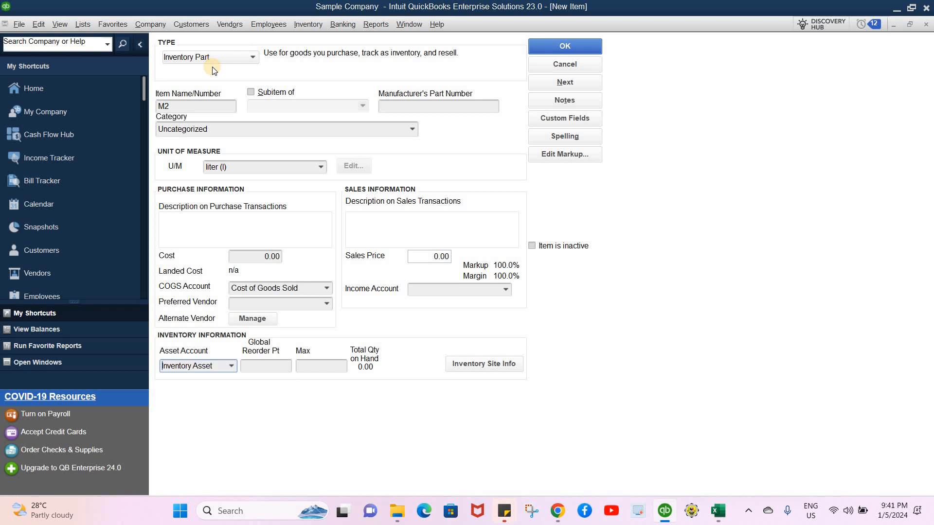
{"action": "left_click", "coordinate": [507, 288]}
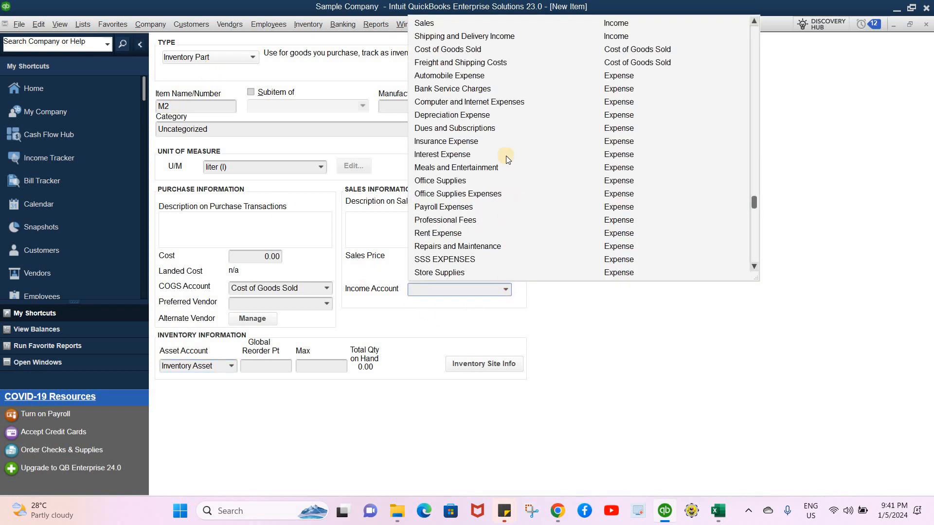
{"action": "left_click", "coordinate": [472, 24]}
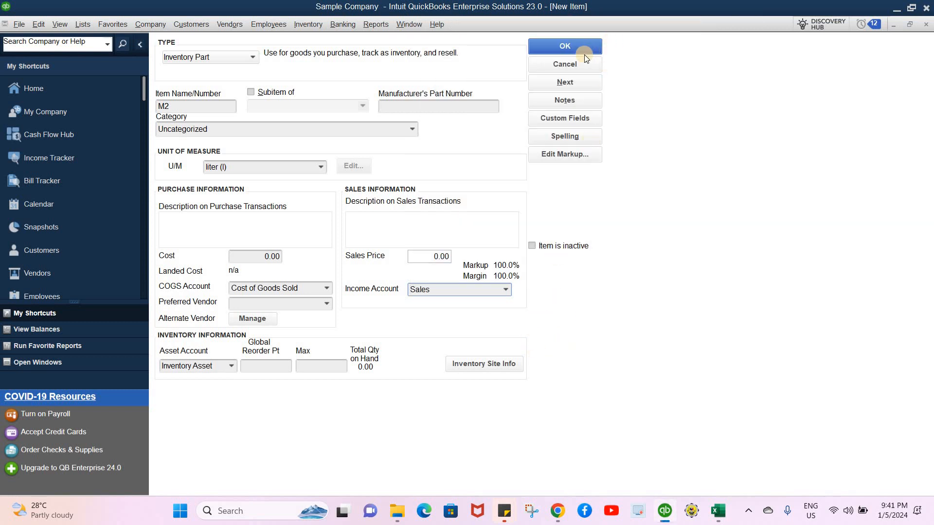
{"action": "left_click", "coordinate": [556, 46]}
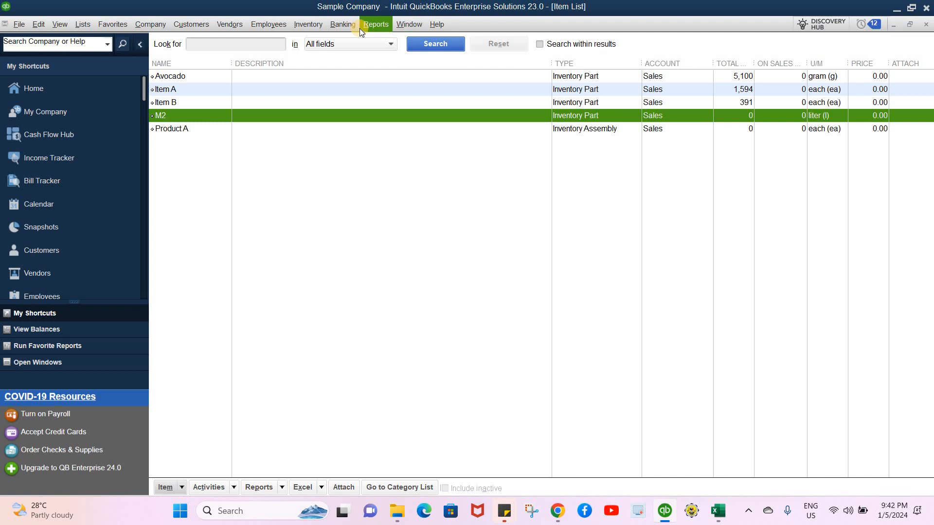
- Return to the purchase order and choose M2 as the first line's item
{"action": "left_click", "coordinate": [400, 25]}
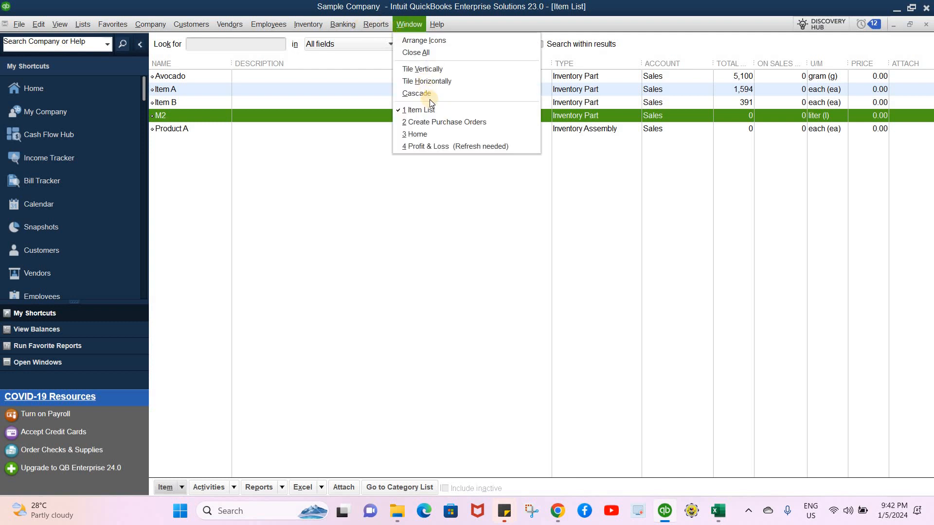
{"action": "left_click", "coordinate": [443, 122]}
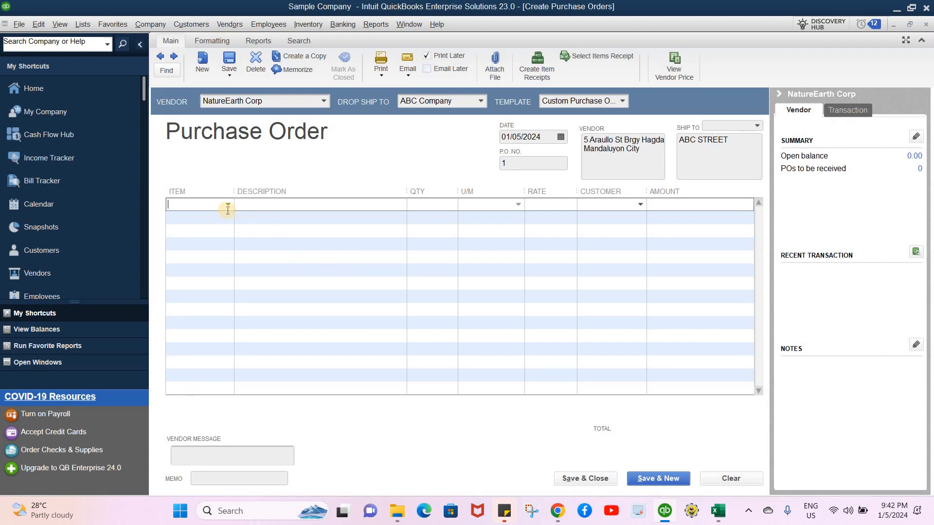
{"action": "left_click", "coordinate": [229, 205]}
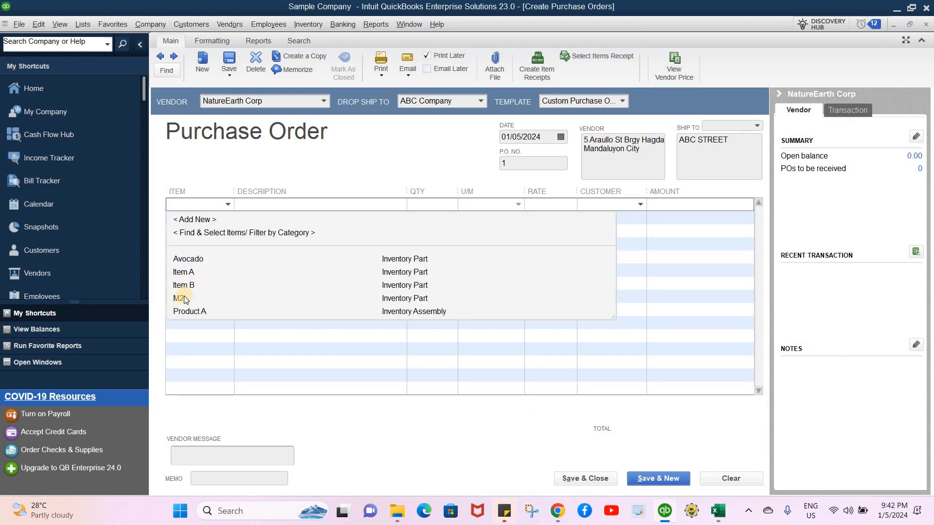
{"action": "left_click", "coordinate": [186, 298]}
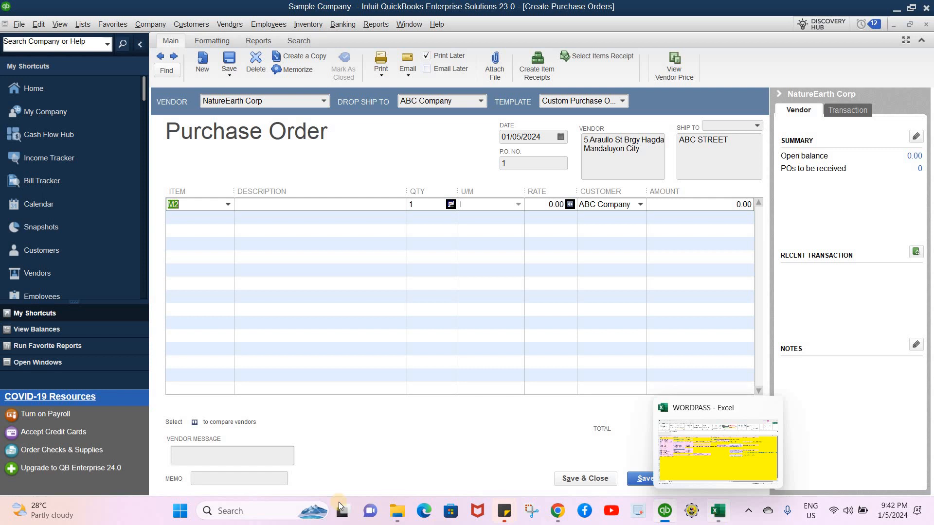
- Switch to the Calculator app by searching for it from the Start menu, and move its window aside
{"action": "left_click", "coordinate": [182, 509]}
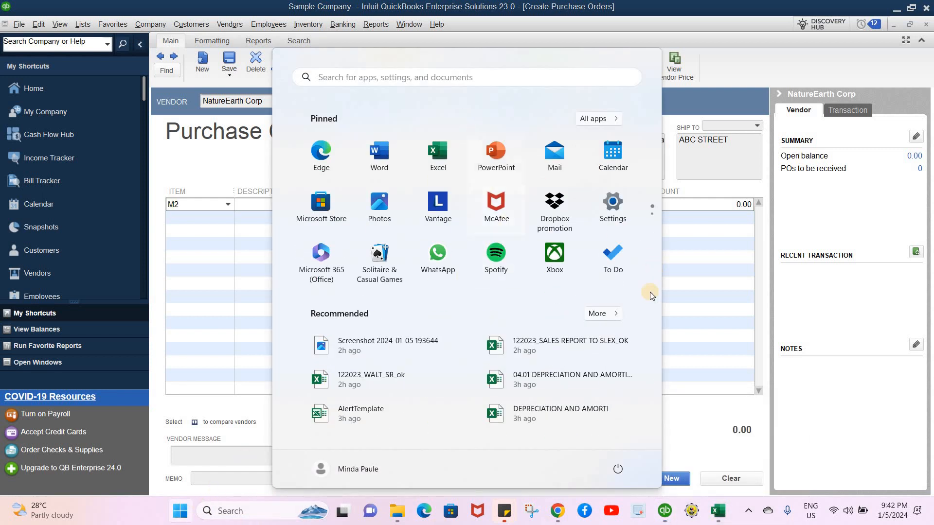
{"action": "left_click", "coordinate": [612, 313]}
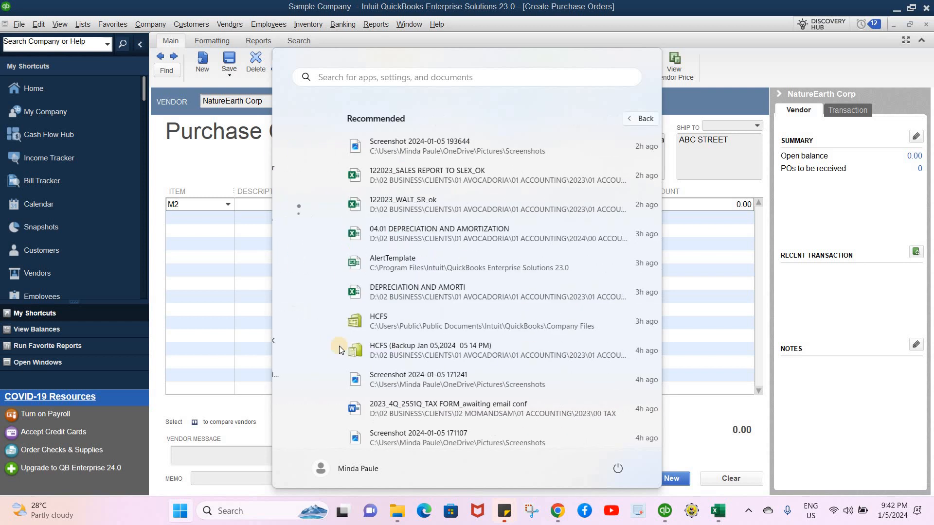
{"action": "left_click", "coordinate": [364, 80]}
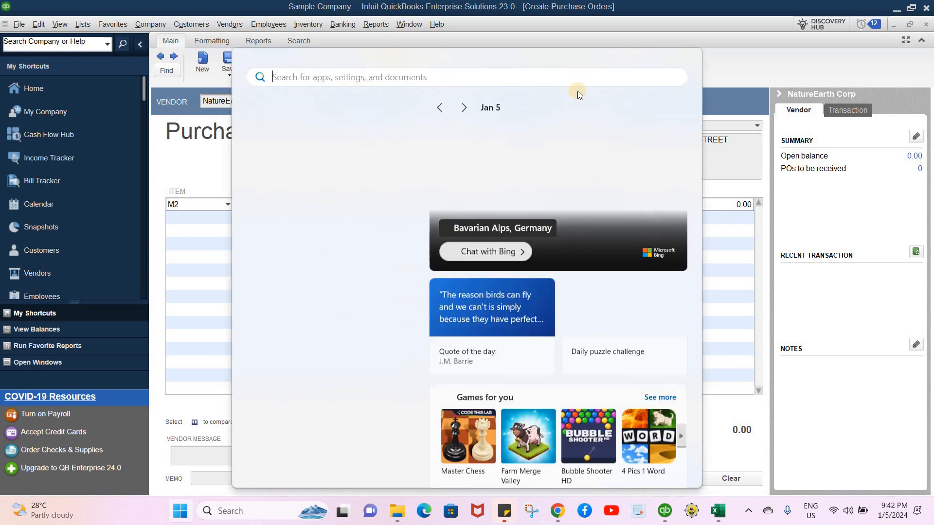
{"action": "left_click", "coordinate": [181, 514]}
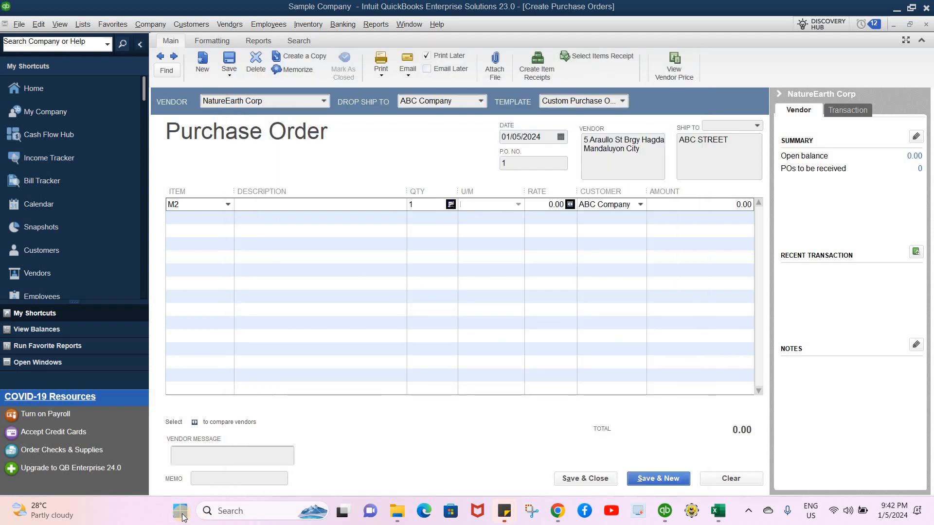
{"action": "left_click", "coordinate": [183, 515]}
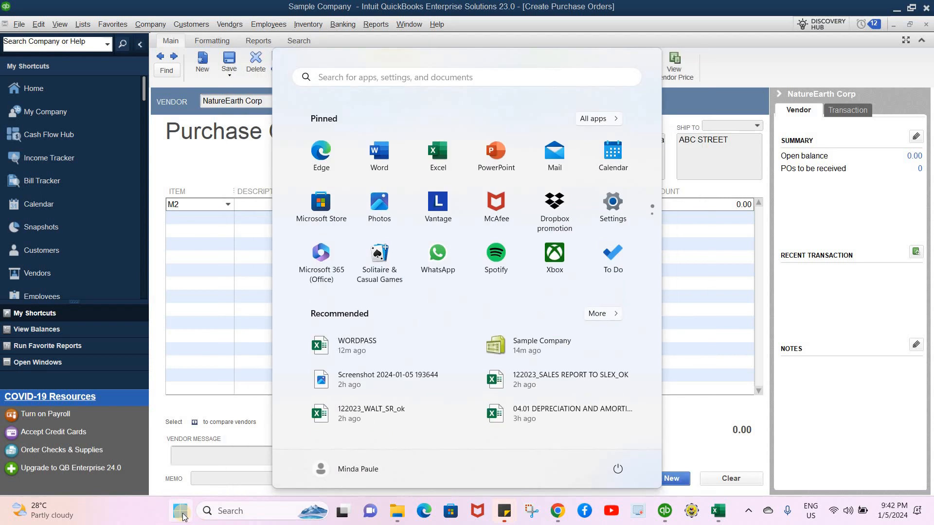
{"action": "type", "text": "CAL"}
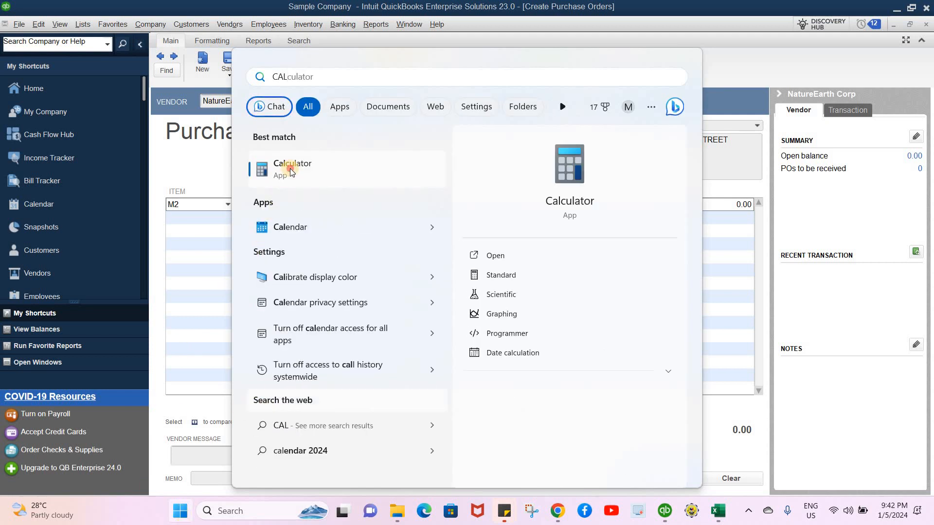
{"action": "left_click", "coordinate": [292, 173]}
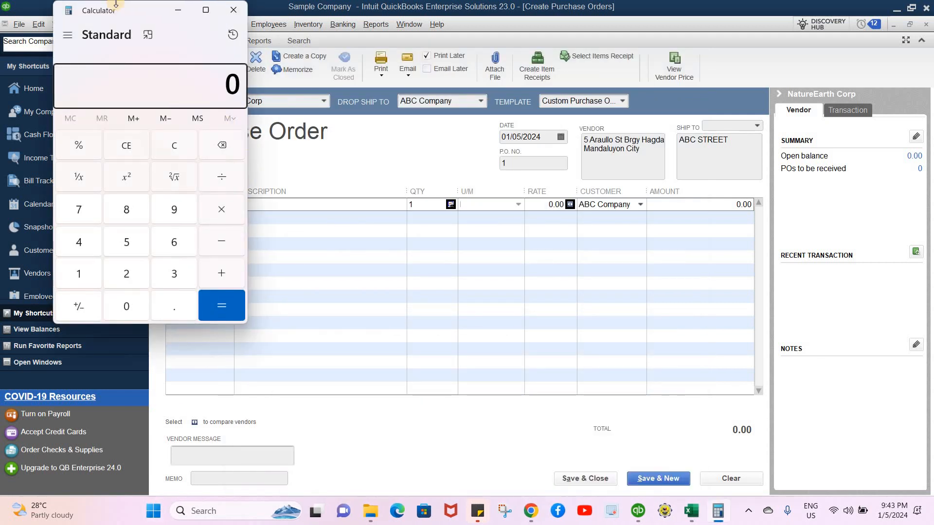
{"action": "left_click_drag", "start_coordinate": [130, 9], "coordinate": [167, 28]}
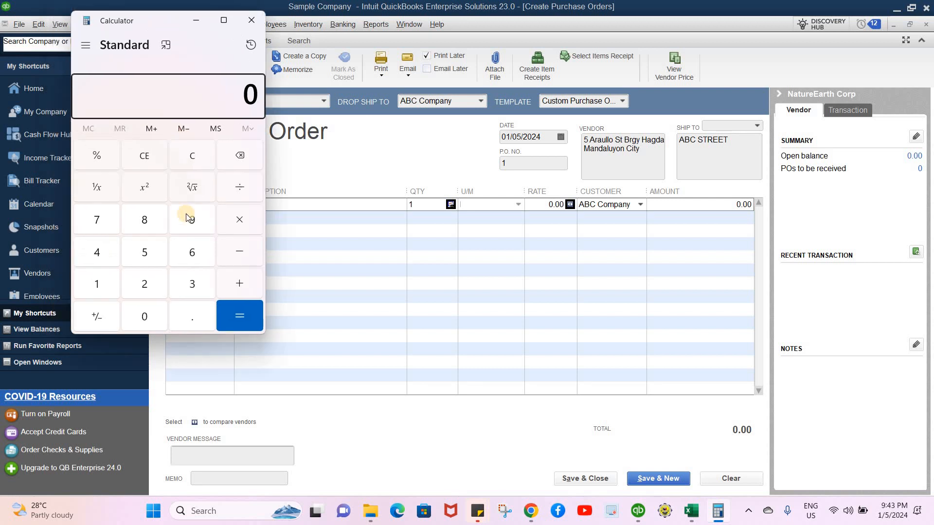
- Compute 2,520 ÷ 1,200 in the Calculator
{"action": "left_click", "coordinate": [164, 274]}
{"action": "type", "text": "25"}
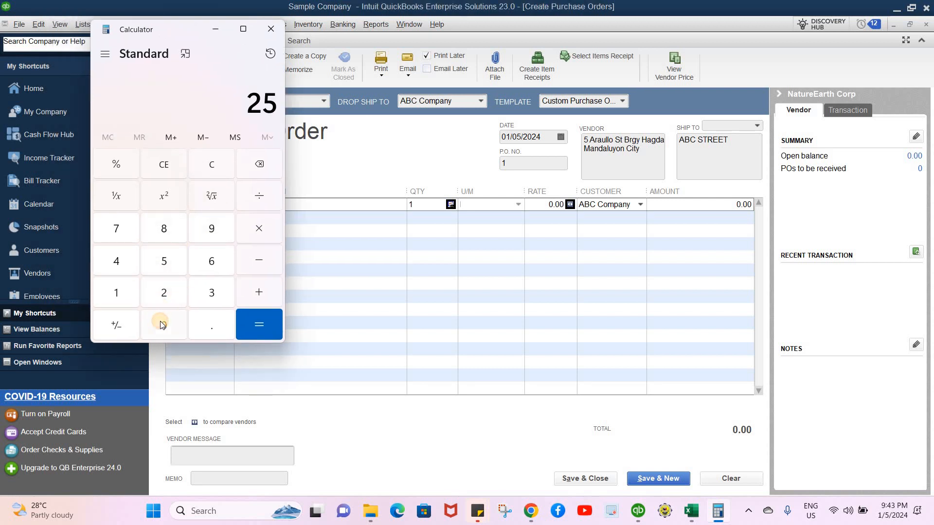
{"action": "type", "text": "20"}
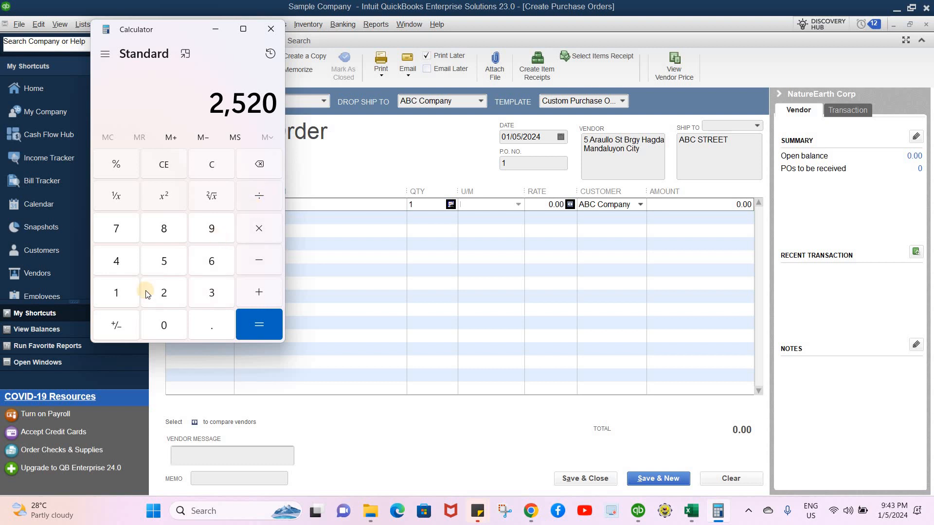
{"action": "type", "text": "/"}
{"action": "type", "text": "12"}
{"action": "type", "text": "00"}
{"action": "left_click", "coordinate": [266, 323]}
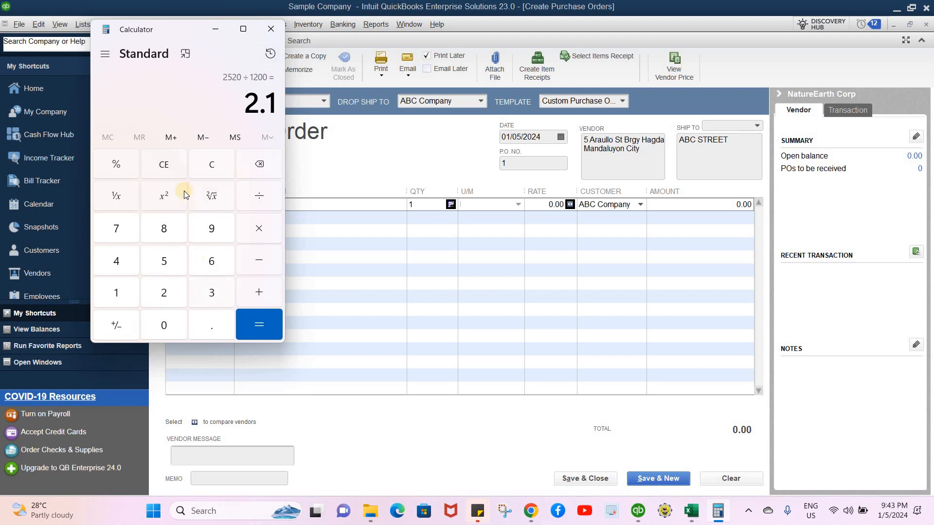
- Clear the Calculator and compute 2,520 ÷ 100
{"action": "left_click", "coordinate": [166, 168]}
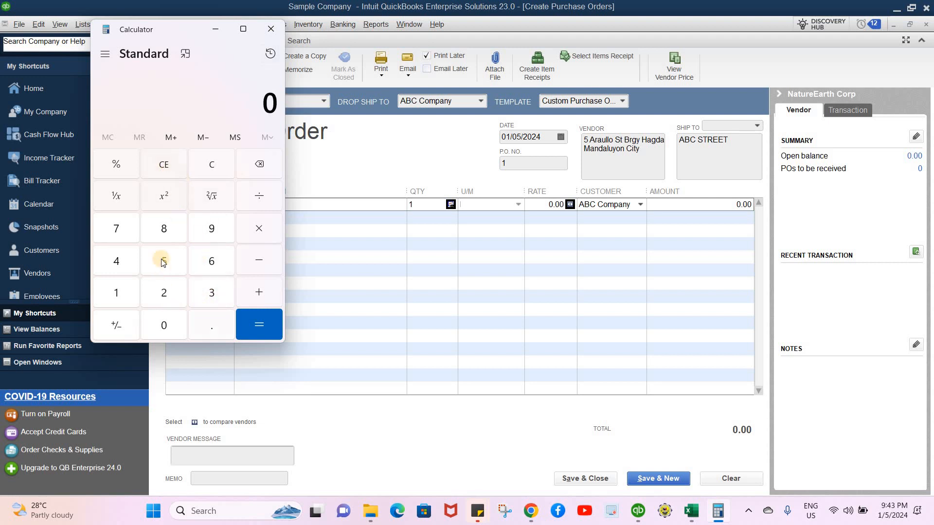
{"action": "type", "text": "250"}
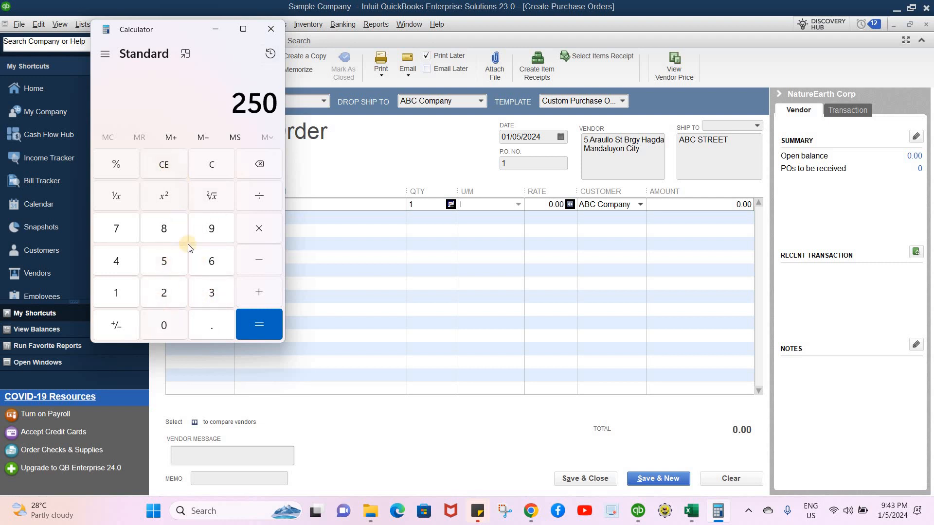
{"action": "key", "text": "BackSpace"}
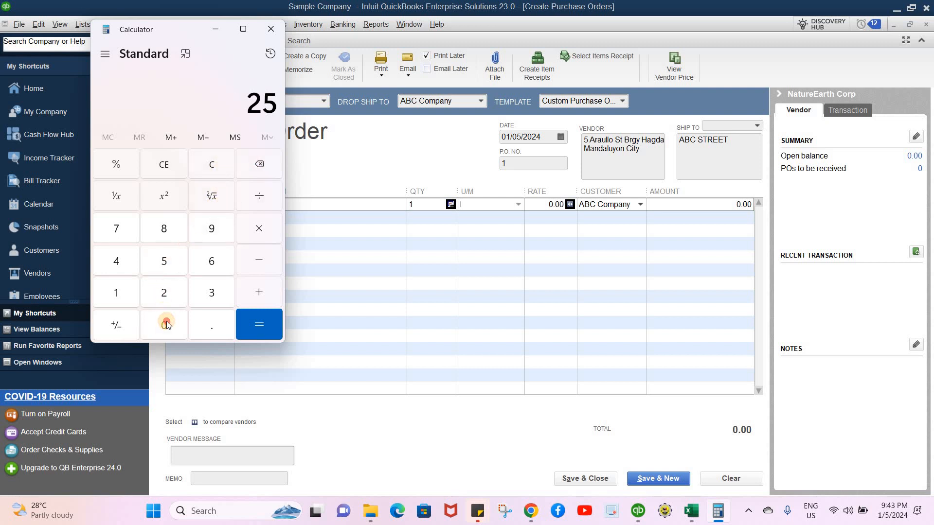
{"action": "type", "text": "20"}
{"action": "key", "text": "slash"}
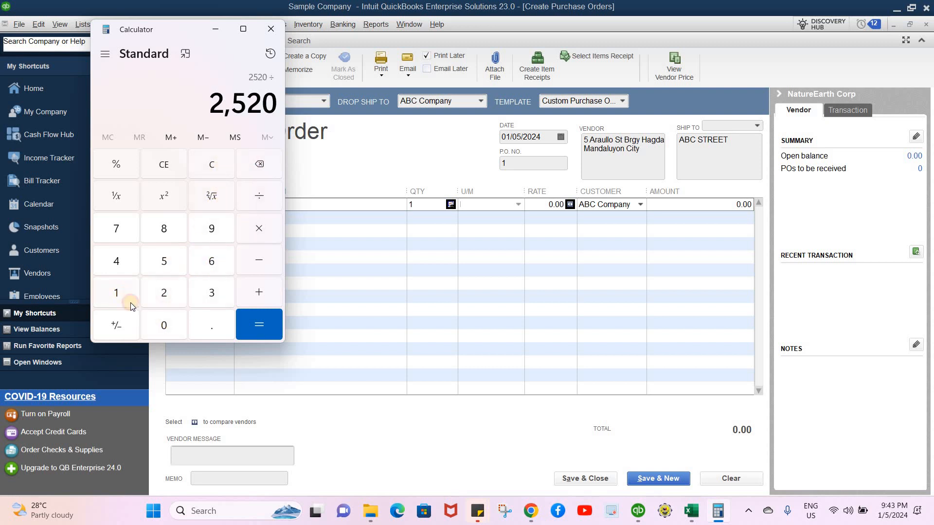
{"action": "type", "text": "100"}
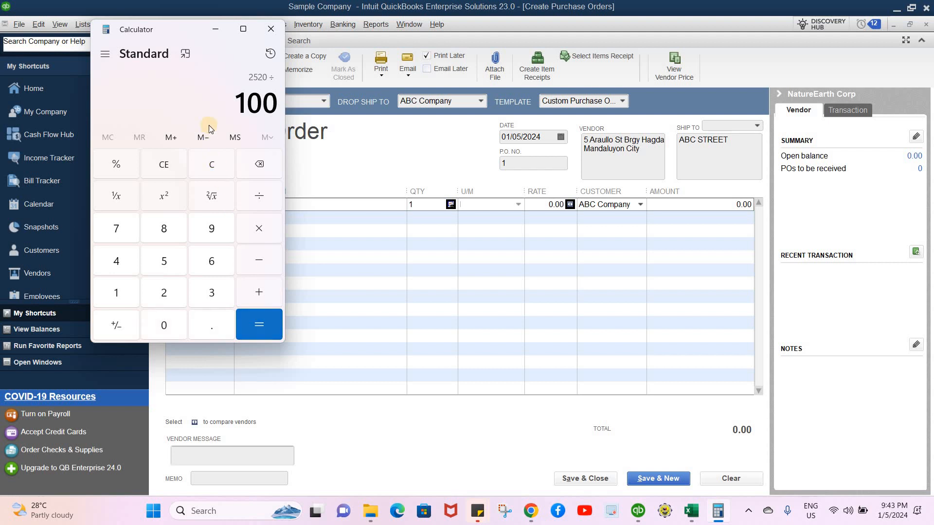
{"action": "key", "text": "Return"}
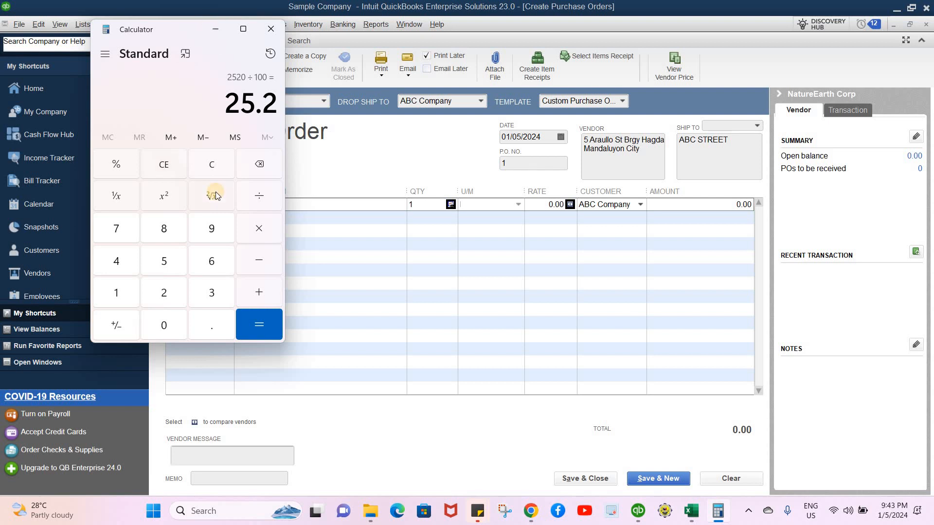
- Clear the Calculator and compute 252,000 ÷ 100, then divide that result by 12
{"action": "left_click", "coordinate": [170, 174]}
{"action": "left_click", "coordinate": [164, 293]}
{"action": "left_click", "coordinate": [160, 253]}
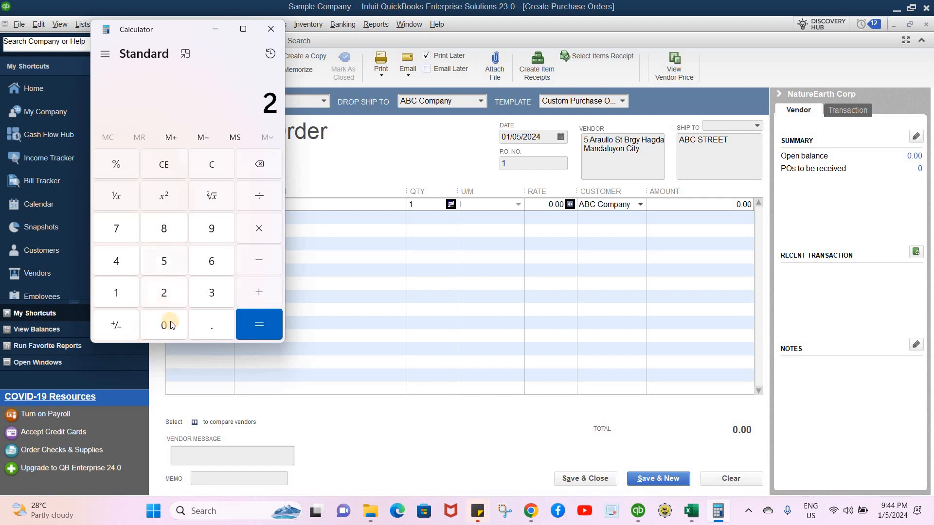
{"action": "left_click", "coordinate": [168, 323]}
{"action": "left_click", "coordinate": [168, 324]}
{"action": "left_click", "coordinate": [167, 324]}
{"action": "left_click", "coordinate": [167, 324]}
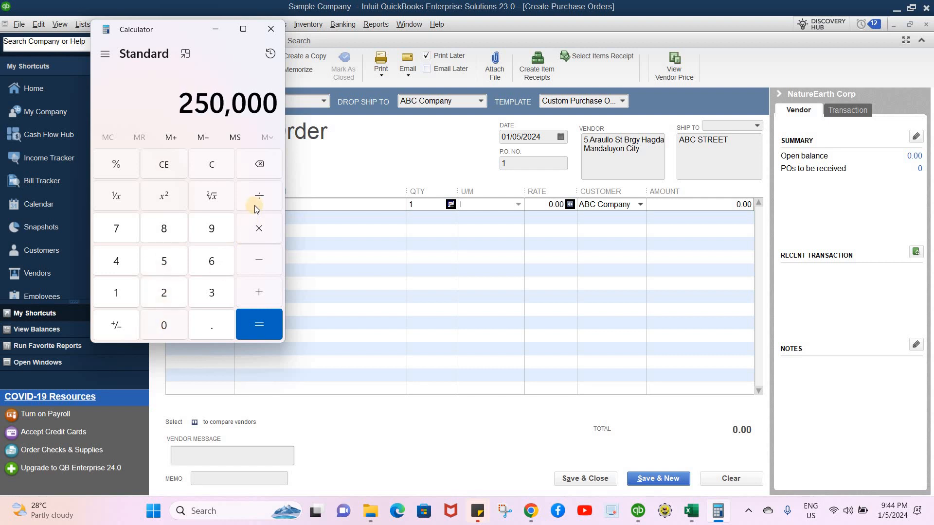
{"action": "left_click", "coordinate": [255, 166]}
{"action": "left_click", "coordinate": [254, 167]}
{"action": "left_click", "coordinate": [255, 166]}
{"action": "left_click", "coordinate": [254, 167]}
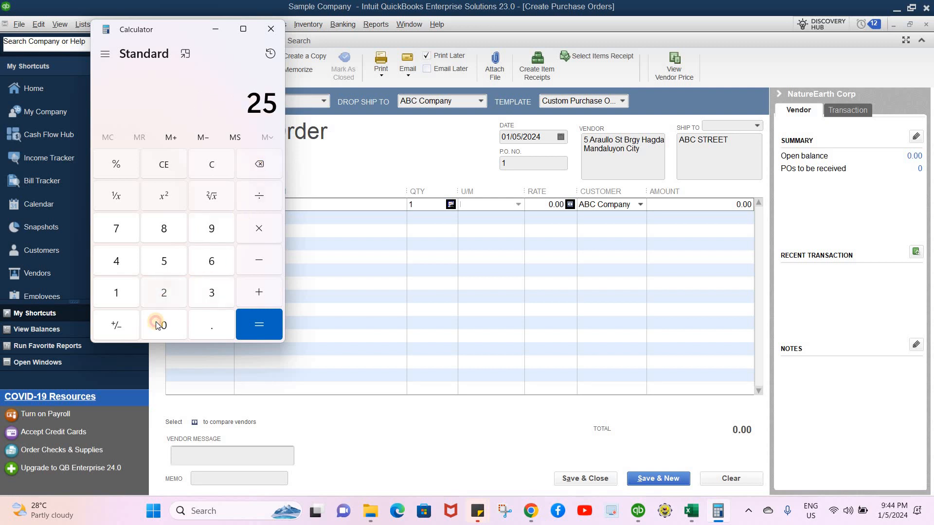
{"action": "left_click", "coordinate": [164, 293]}
{"action": "left_click", "coordinate": [160, 323]}
{"action": "left_click", "coordinate": [161, 324]}
{"action": "left_click", "coordinate": [161, 323]}
{"action": "left_click", "coordinate": [251, 200]}
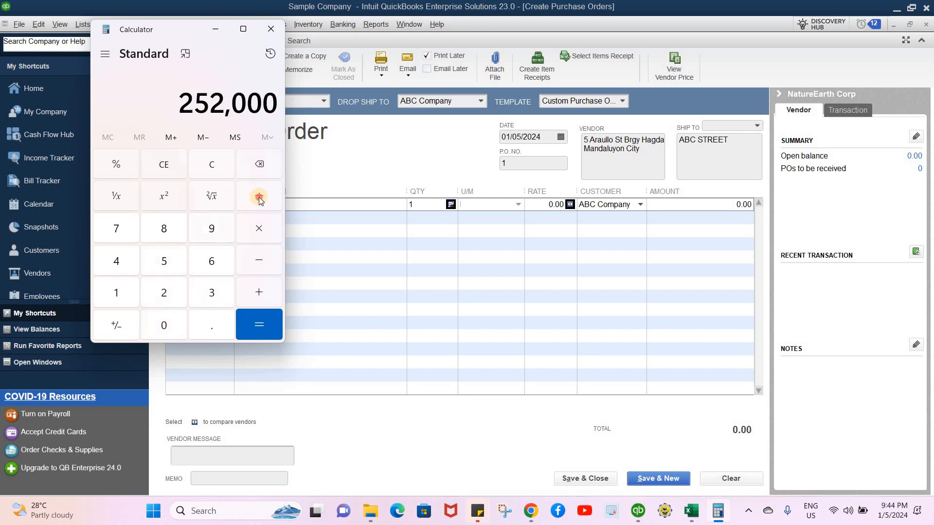
{"action": "type", "text": "100"}
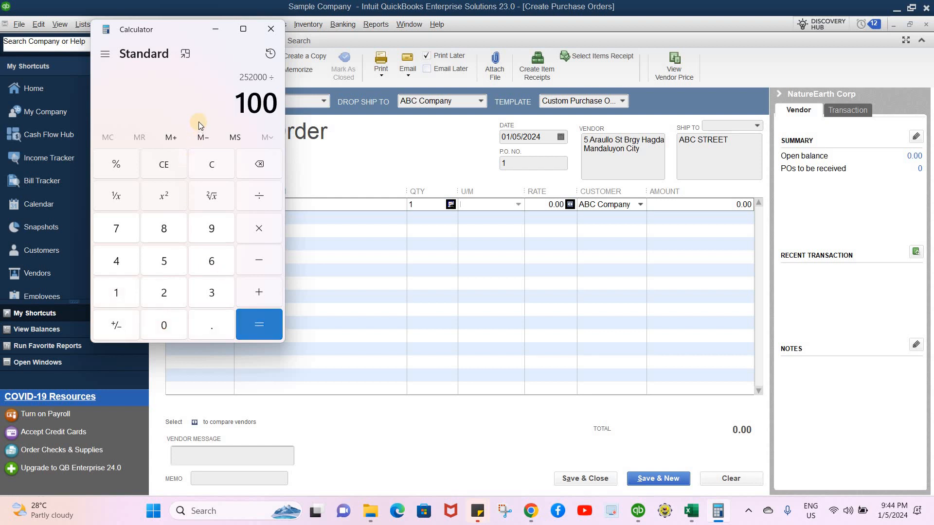
{"action": "key", "text": "Return"}
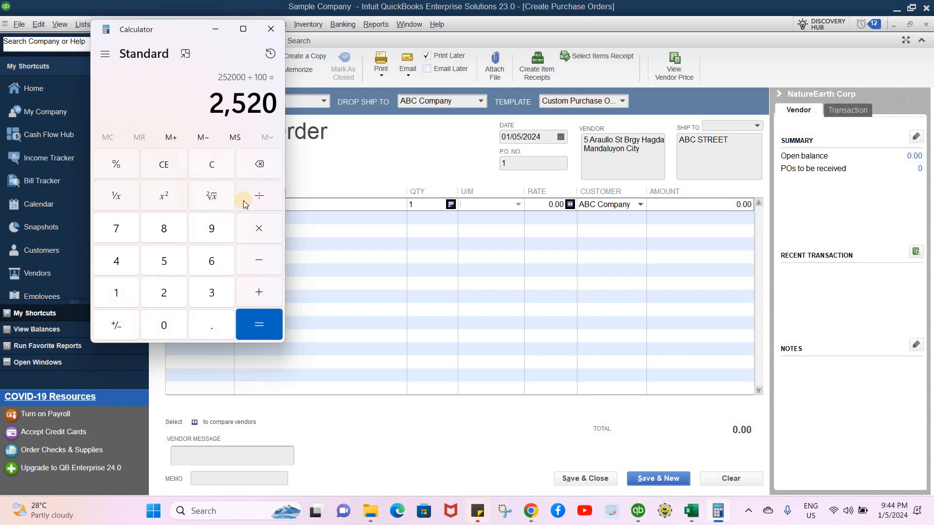
{"action": "key", "text": "slash"}
{"action": "left_click", "coordinate": [120, 293]}
{"action": "left_click", "coordinate": [164, 292]}
{"action": "left_click", "coordinate": [256, 321]}
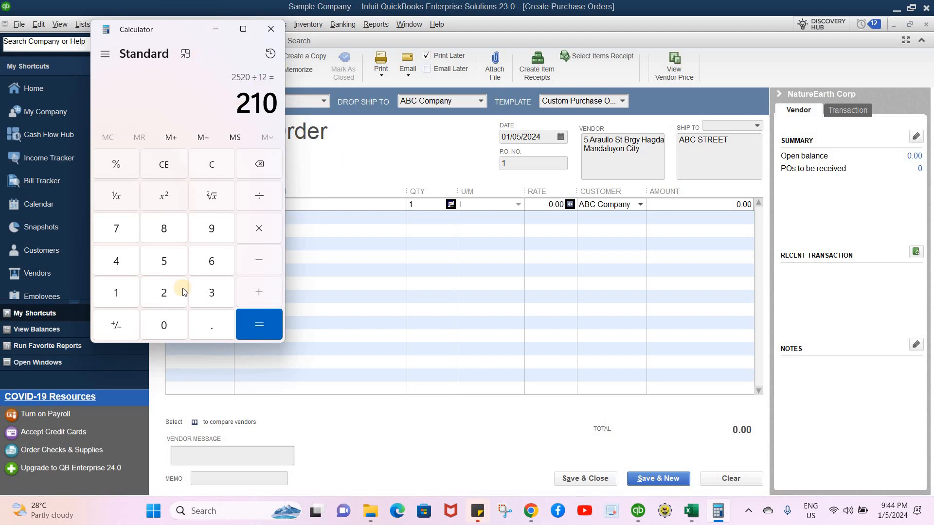
- Compute 12 × 100 in the Calculator
{"action": "left_click", "coordinate": [116, 293]}
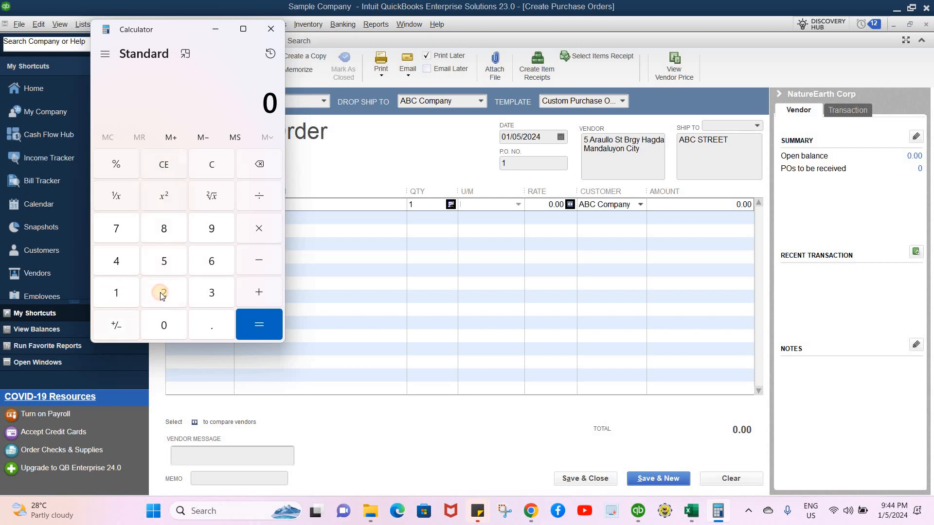
{"action": "left_click", "coordinate": [163, 293]}
{"action": "left_click", "coordinate": [254, 229]}
{"action": "left_click", "coordinate": [118, 291]}
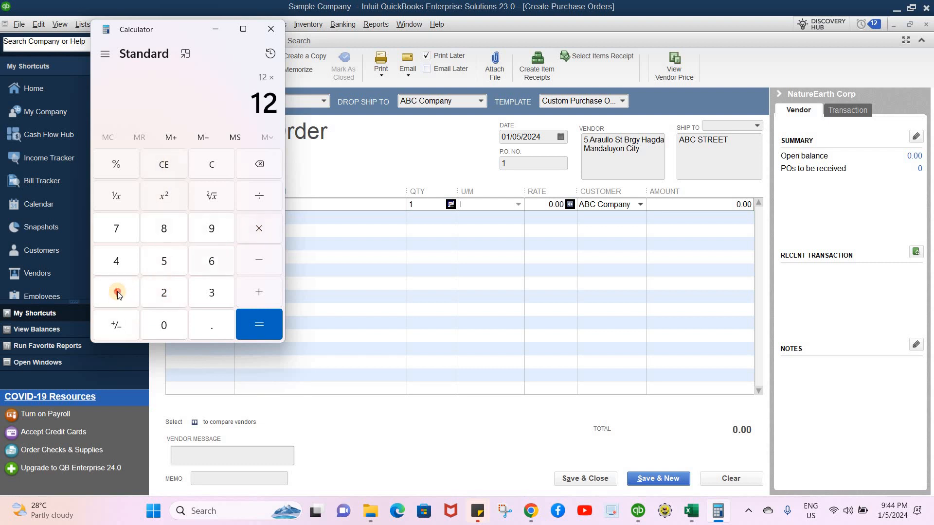
{"action": "double_click", "coordinate": [165, 332]}
{"action": "left_click", "coordinate": [256, 323]}
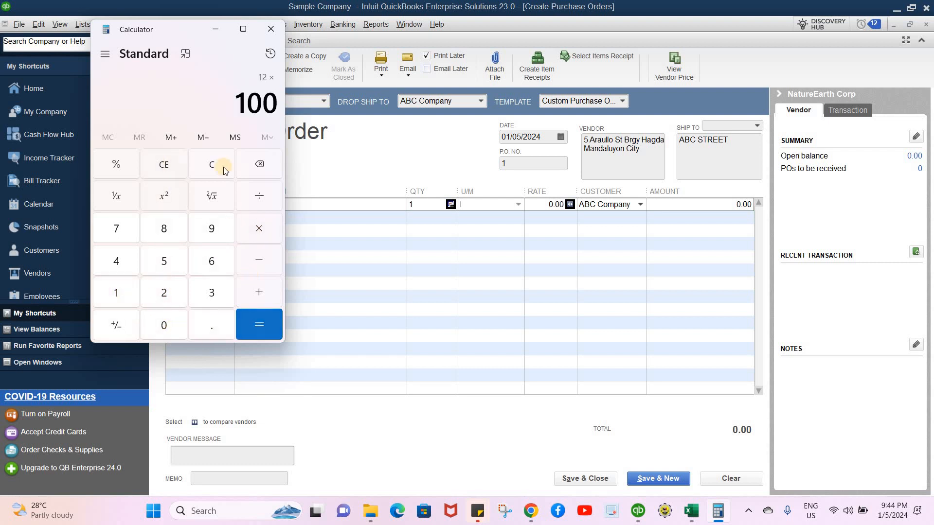
- Minimize the Calculator and set the M2 line's quantity to 1,200
{"action": "left_click", "coordinate": [216, 32]}
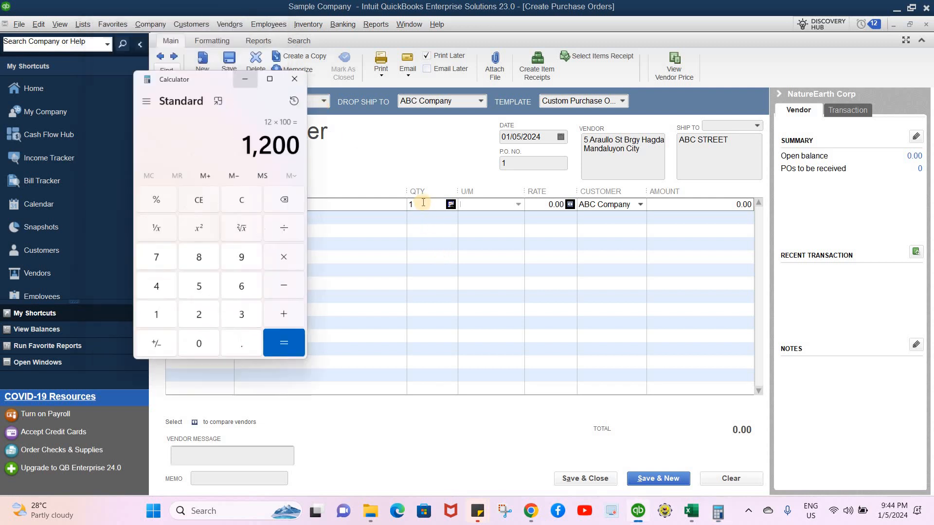
{"action": "type", "text": "200"}
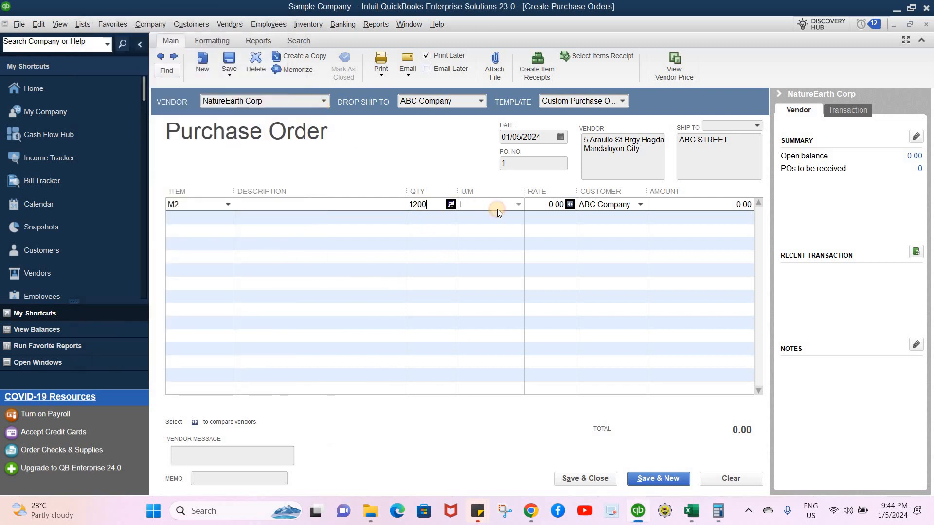
{"action": "key", "text": "Return"}
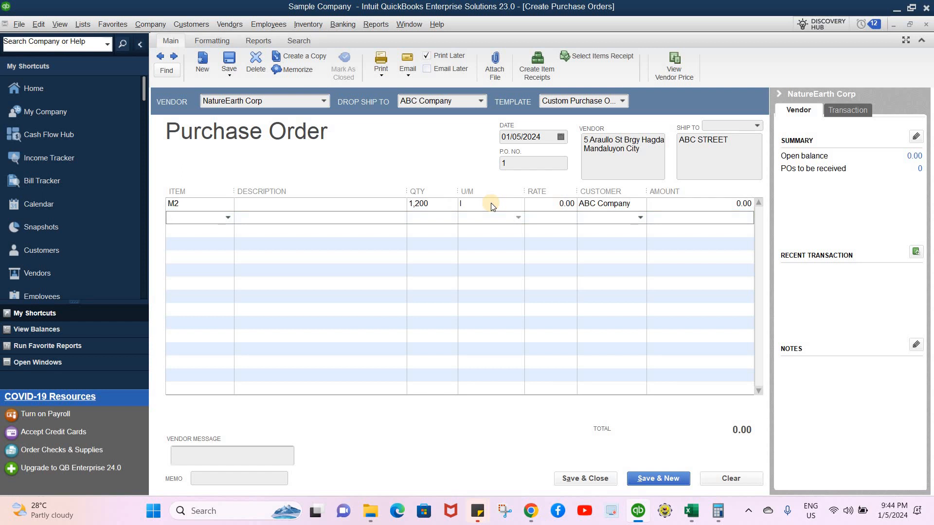
- Select the line's rate field, reopen the Calculator and again compute 252,000 ÷ 100 ÷ 12
{"action": "key", "text": "Up"}
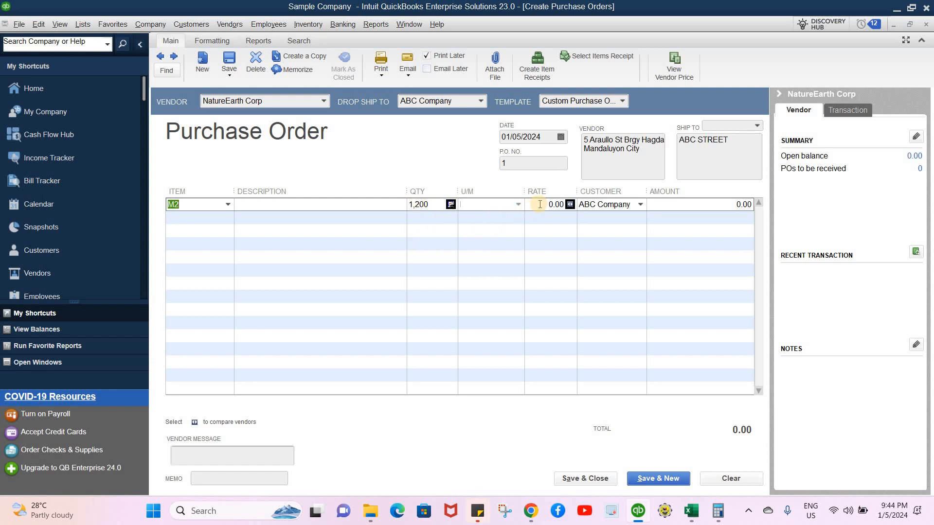
{"action": "left_click", "coordinate": [573, 205]}
{"action": "left_click", "coordinate": [718, 511]}
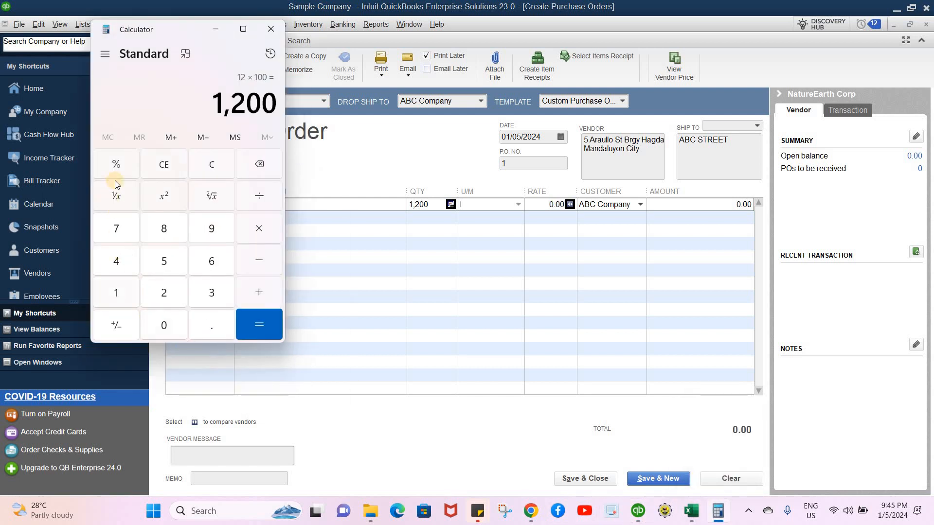
{"action": "left_click", "coordinate": [172, 180]}
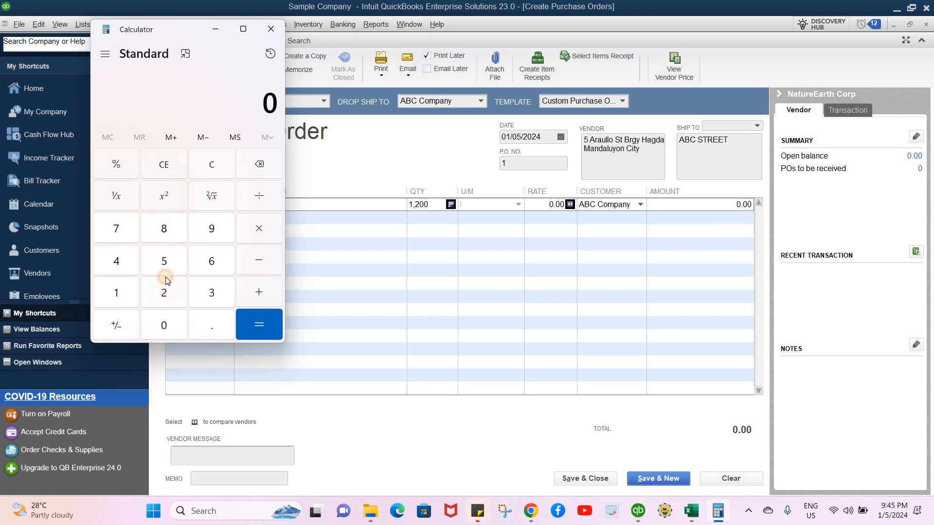
{"action": "left_click", "coordinate": [166, 305]}
{"action": "key", "text": "5"}
{"action": "left_click", "coordinate": [167, 297]}
{"action": "type", "text": "2000"}
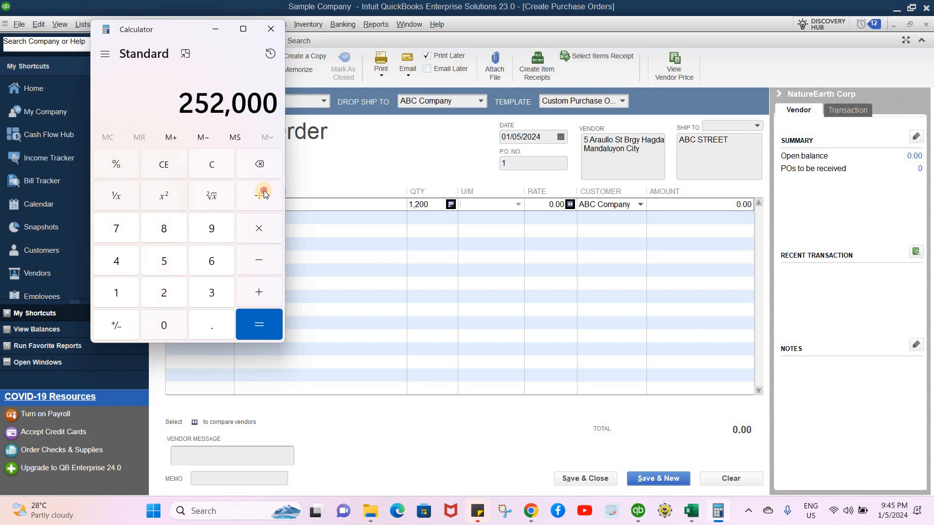
{"action": "key", "text": "slash"}
{"action": "type", "text": "100"}
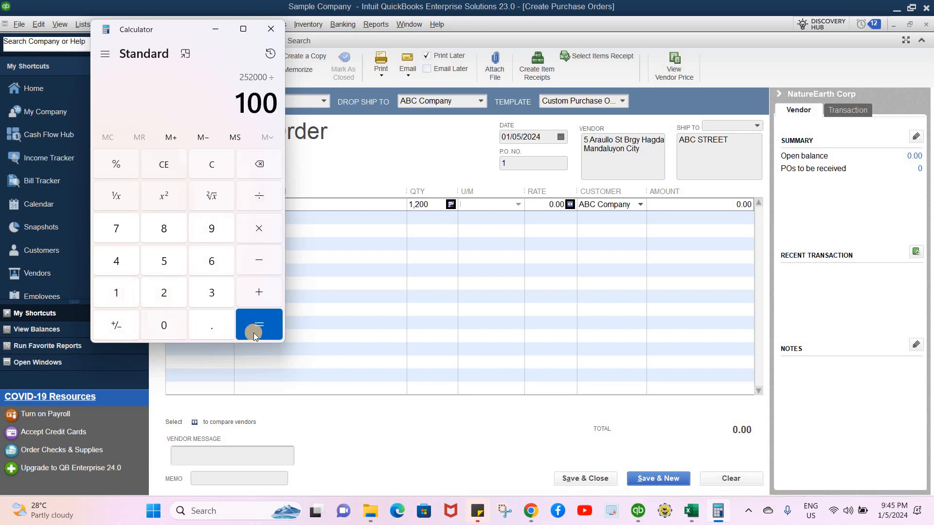
{"action": "left_click", "coordinate": [267, 331]}
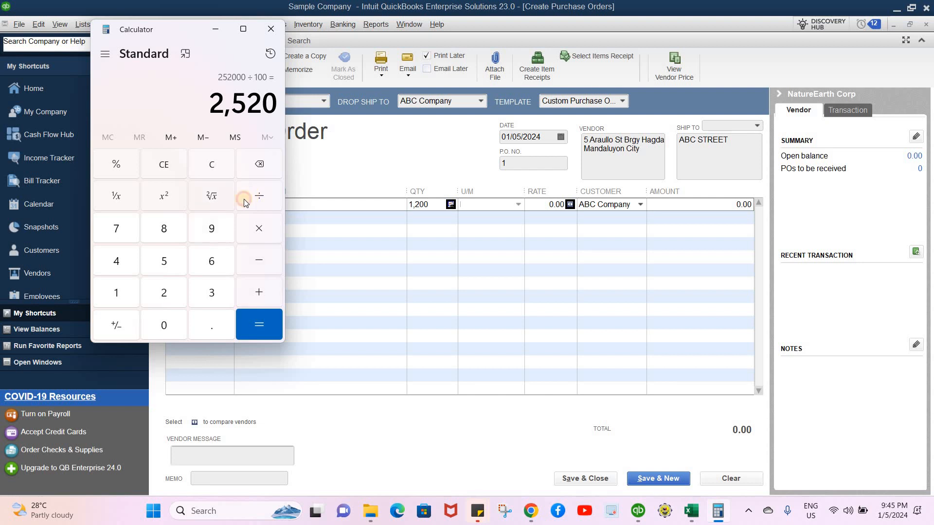
{"action": "key", "text": "slash"}
{"action": "left_click", "coordinate": [115, 289]}
{"action": "left_click", "coordinate": [164, 292]}
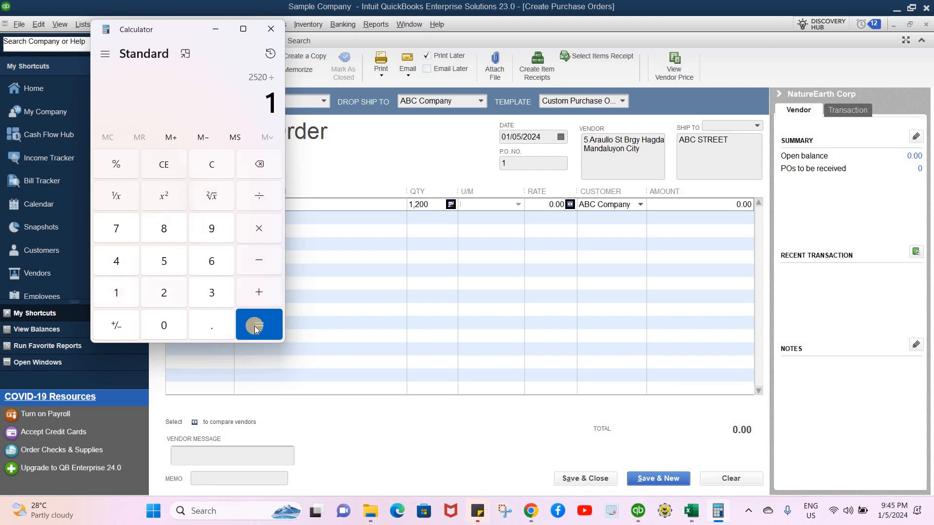
{"action": "left_click", "coordinate": [271, 318]}
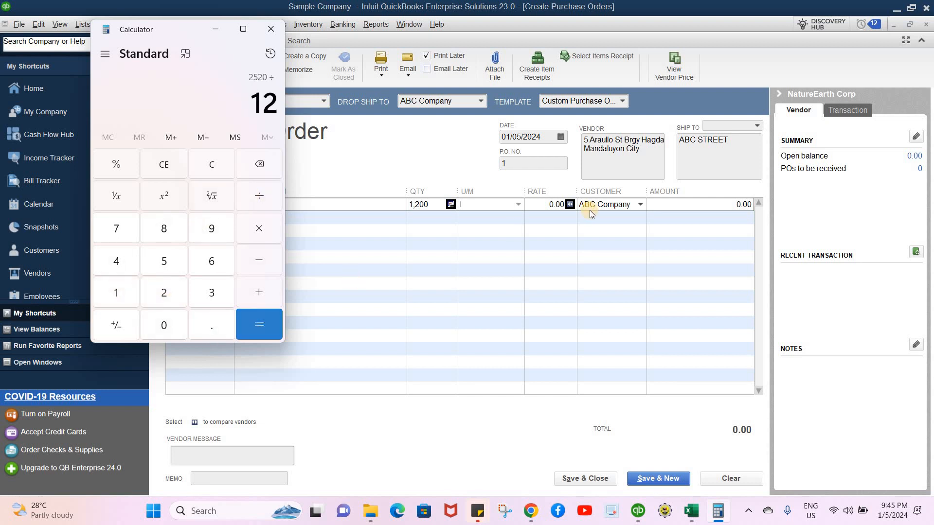
- Set the M2 line's rate to 210 and choose to update the item record with the new cost
{"action": "left_click", "coordinate": [553, 203]}
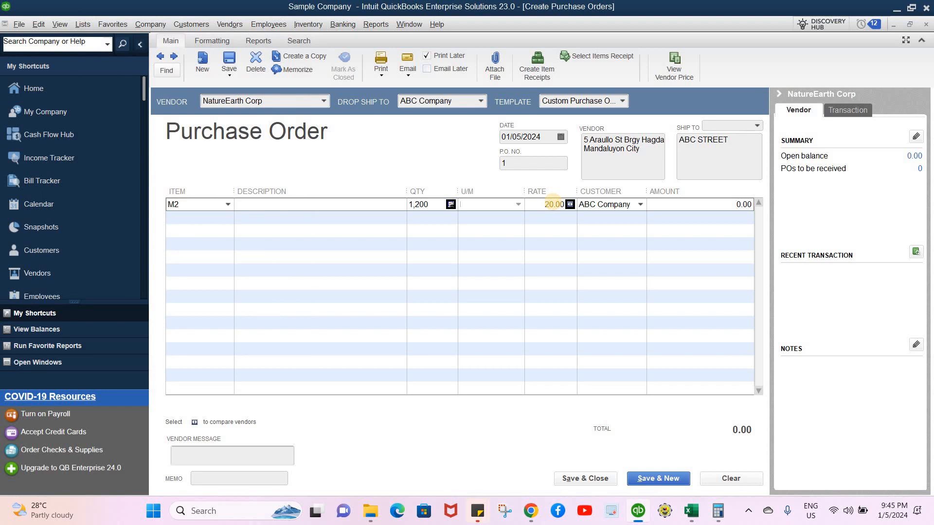
{"action": "type", "text": "1"}
{"action": "left_click", "coordinate": [665, 205]}
{"action": "left_click", "coordinate": [685, 233]}
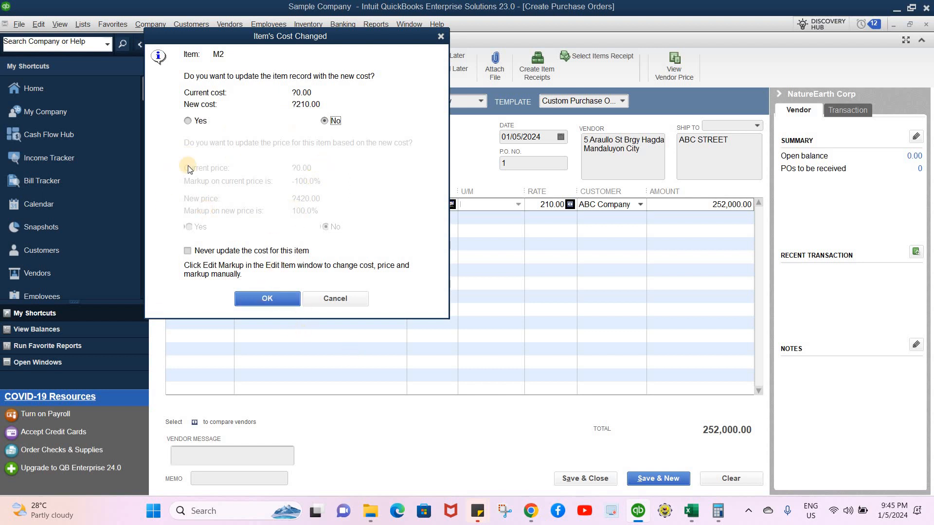
{"action": "left_click", "coordinate": [188, 121]}
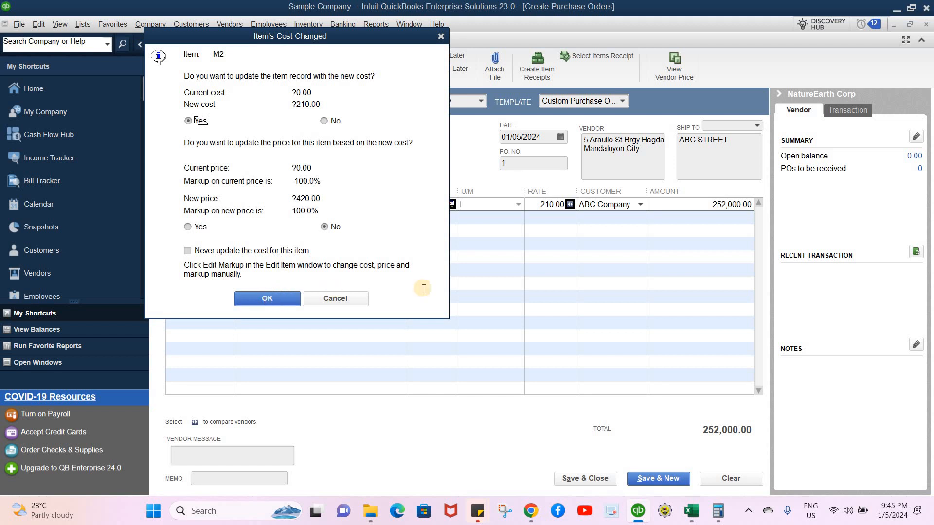
{"action": "left_click", "coordinate": [270, 298]}
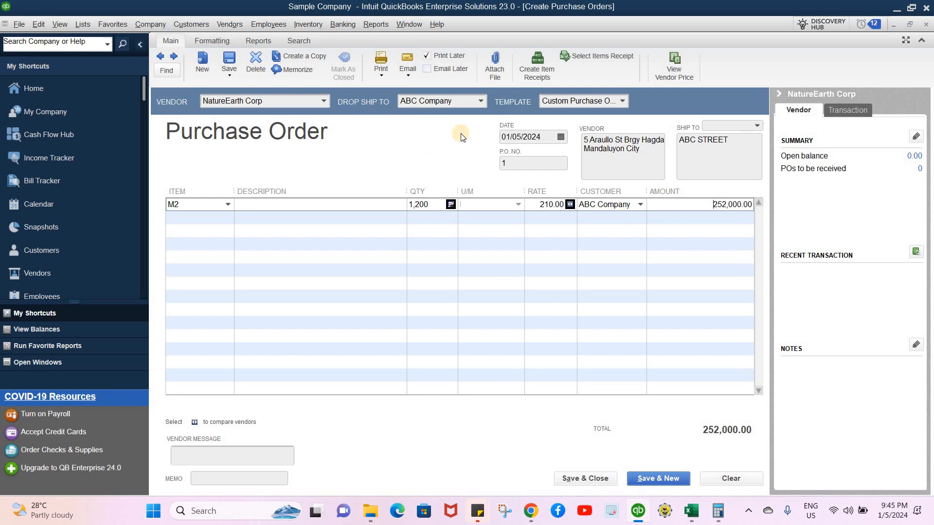
- Save and close the purchase order
{"action": "left_click", "coordinate": [562, 477]}
{"action": "left_click", "coordinate": [601, 479]}
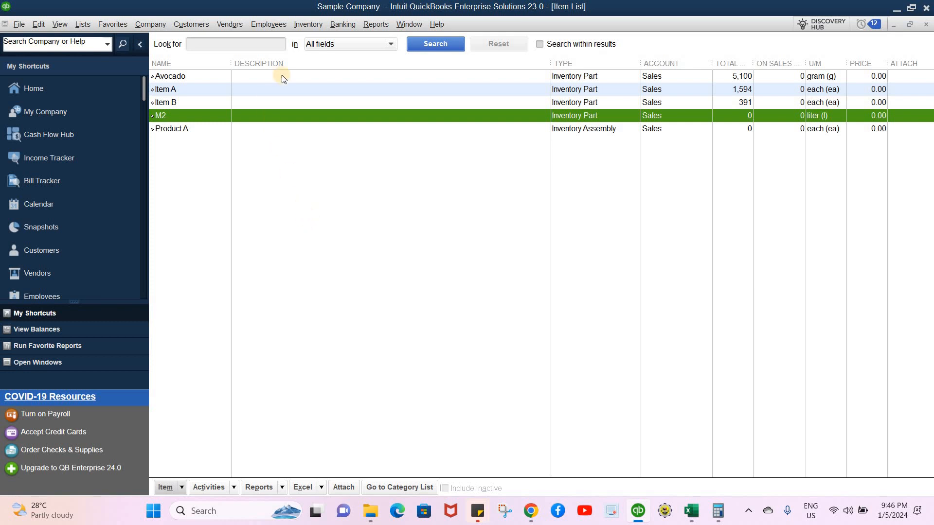
- Open the memorized Accountant Balance Sheet report
{"action": "left_click", "coordinate": [376, 25]}
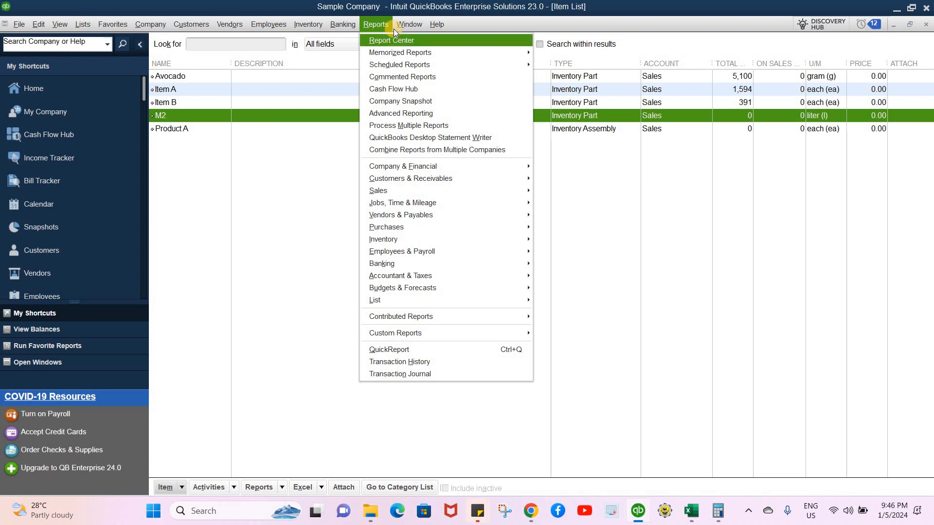
{"action": "key", "text": "Right"}
{"action": "mouse_move", "coordinate": [366, 26]}
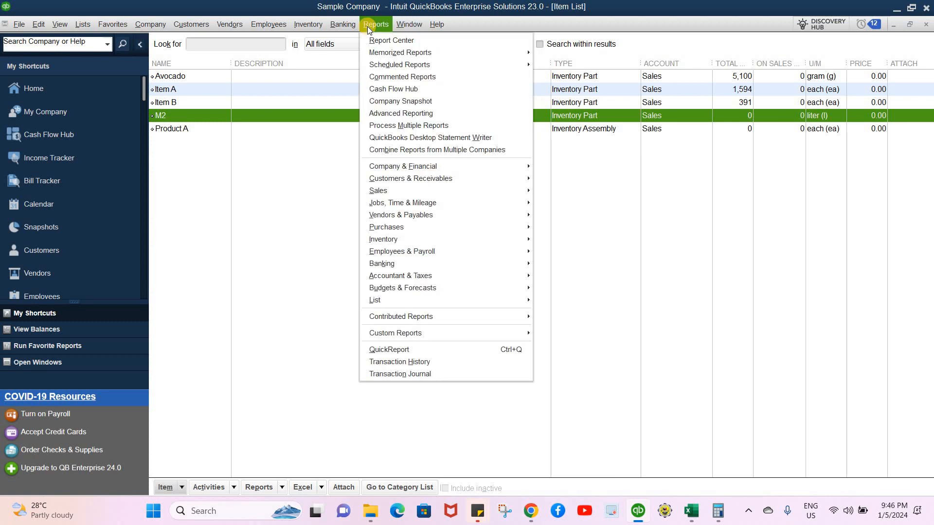
{"action": "left_click", "coordinate": [353, 234]}
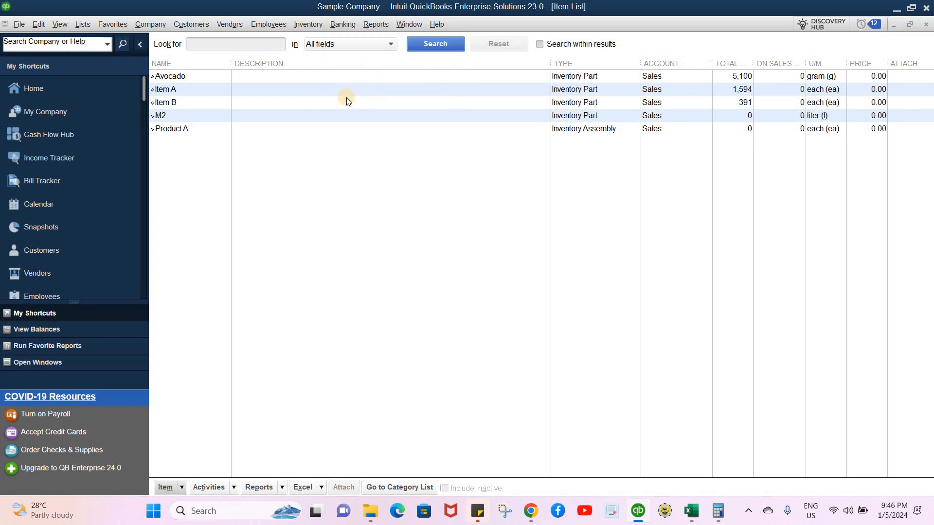
{"action": "left_click", "coordinate": [366, 24]}
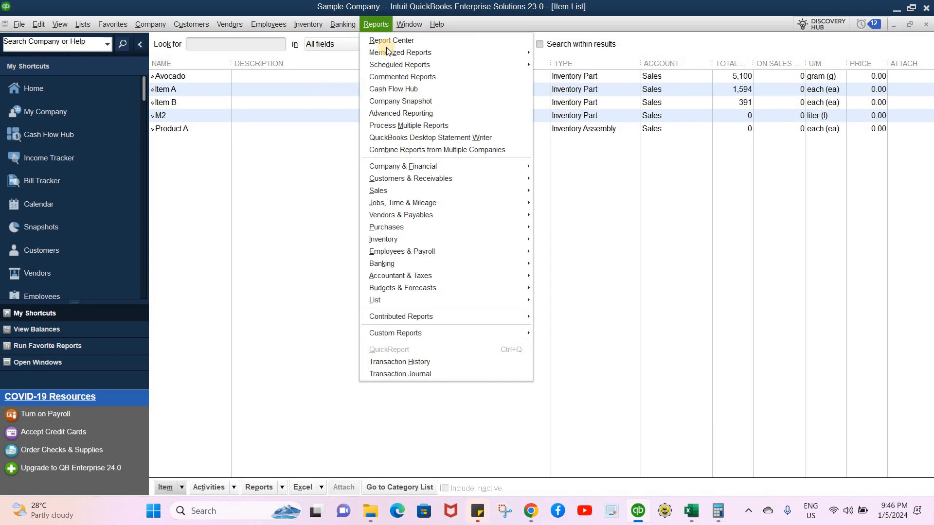
{"action": "mouse_move", "coordinate": [450, 50]}
{"action": "mouse_move", "coordinate": [608, 70]}
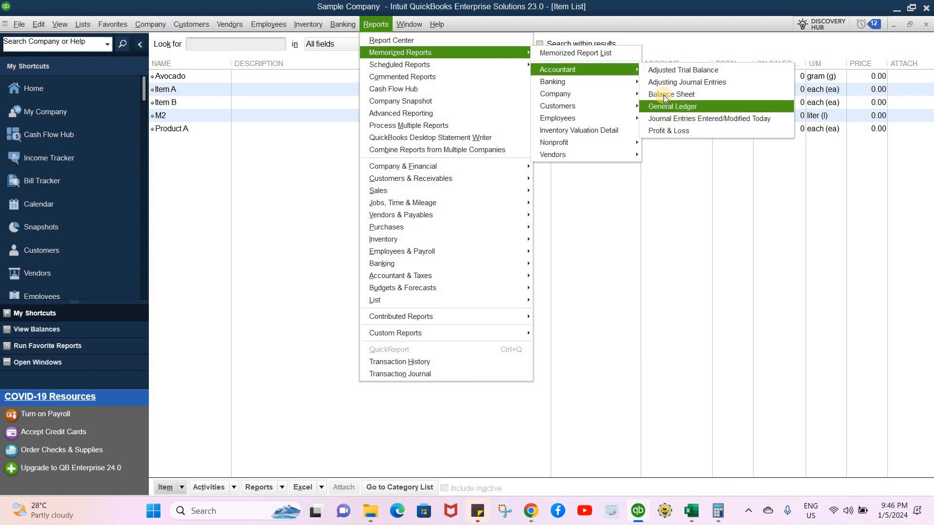
{"action": "left_click", "coordinate": [665, 95]}
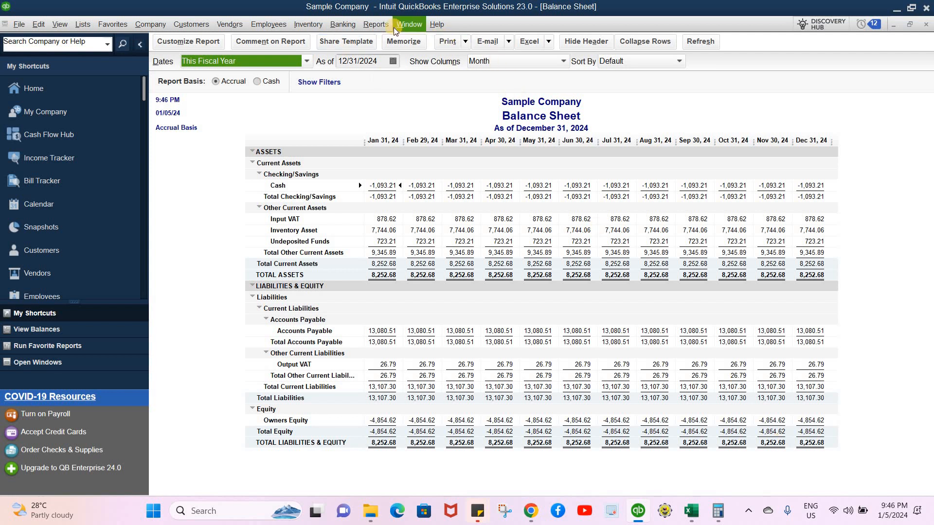
- Open Create Purchase Orders and step back to the previously saved NatureEarth Corp purchase order
{"action": "left_click", "coordinate": [192, 29]}
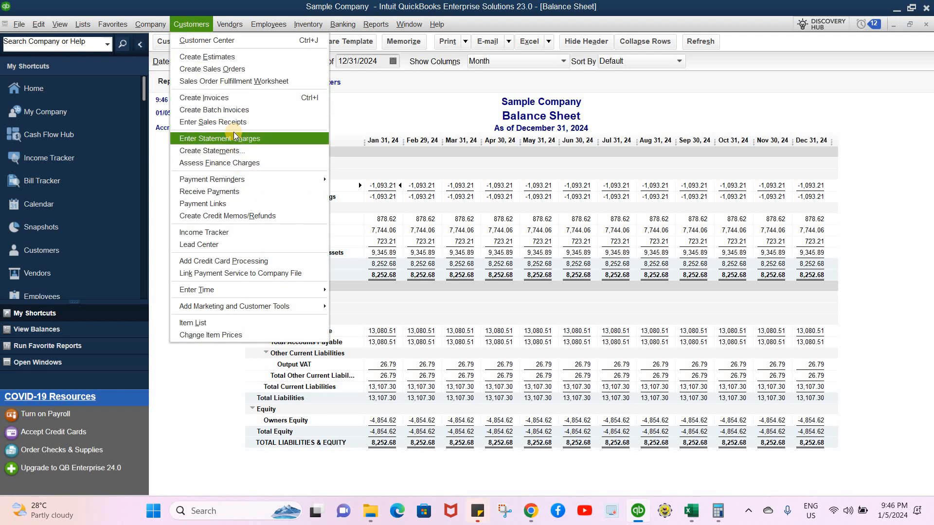
{"action": "mouse_move", "coordinate": [225, 25]}
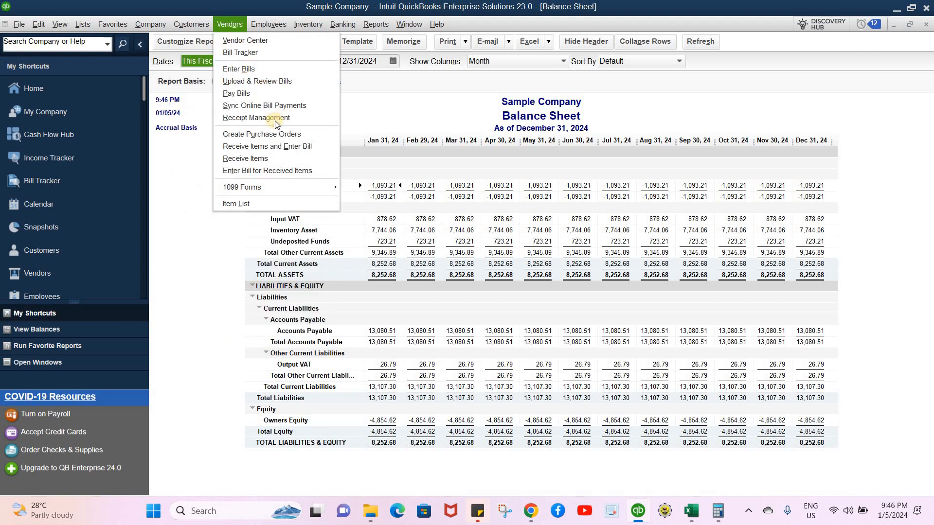
{"action": "left_click", "coordinate": [278, 136]}
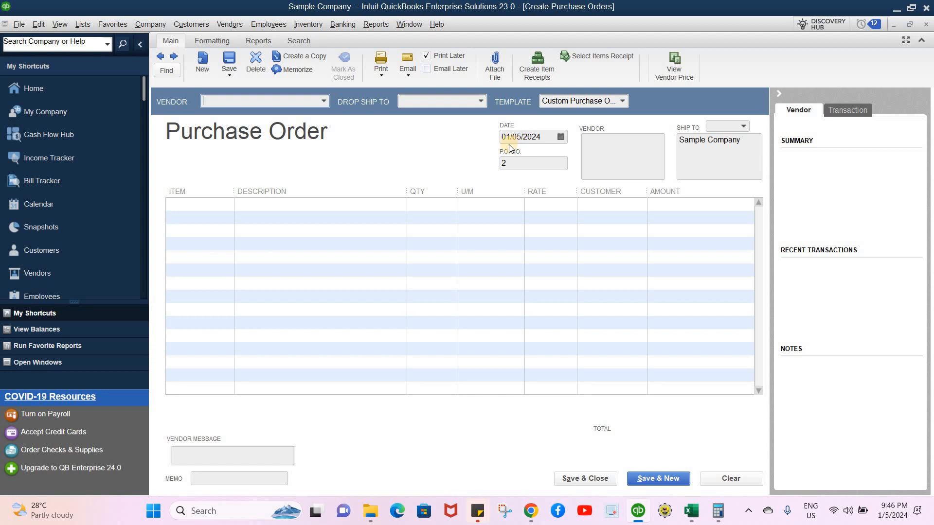
{"action": "left_click", "coordinate": [159, 57]}
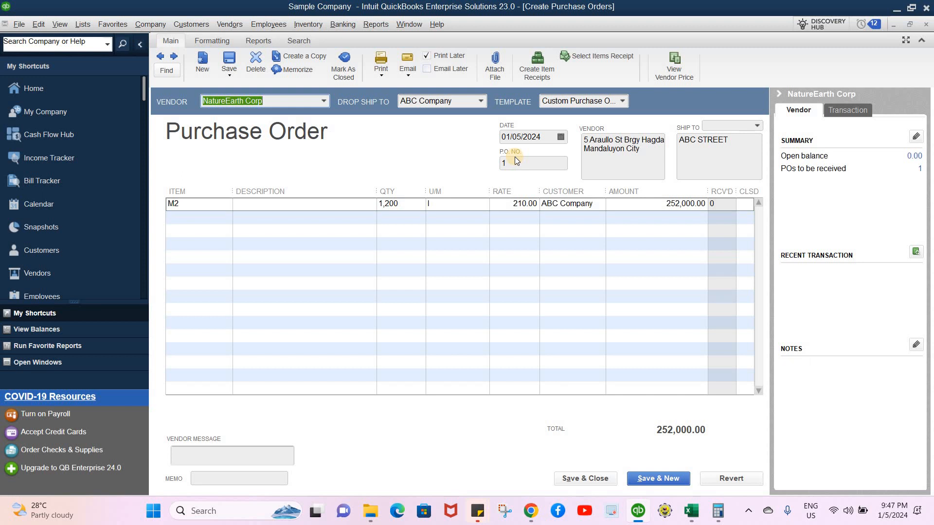
- Switch to the Balance Sheet window, then to the Profit & Loss report and set its date range to All
{"action": "left_click", "coordinate": [398, 25]}
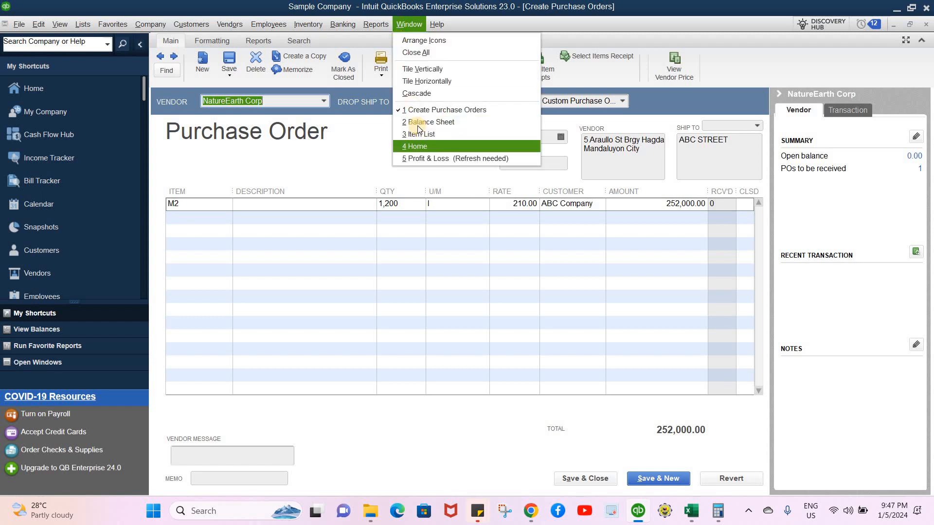
{"action": "left_click", "coordinate": [417, 124]}
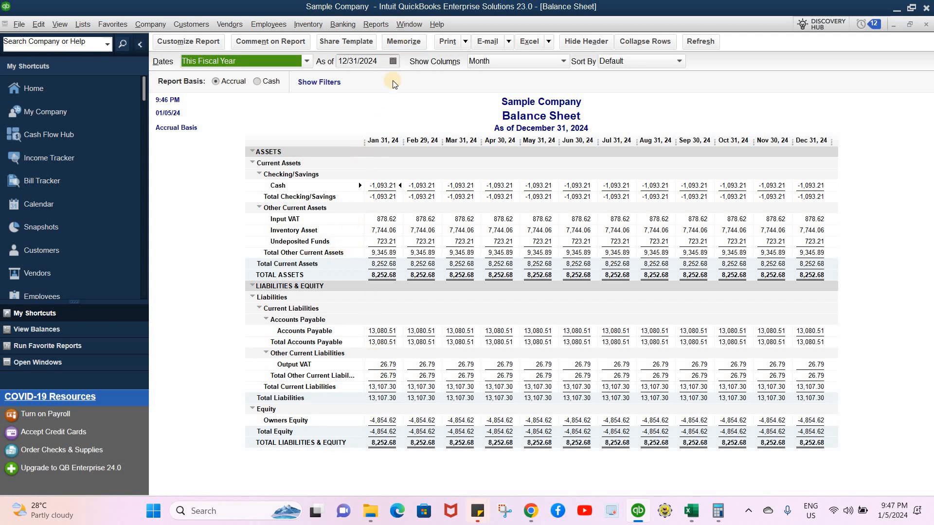
{"action": "left_click", "coordinate": [398, 25]}
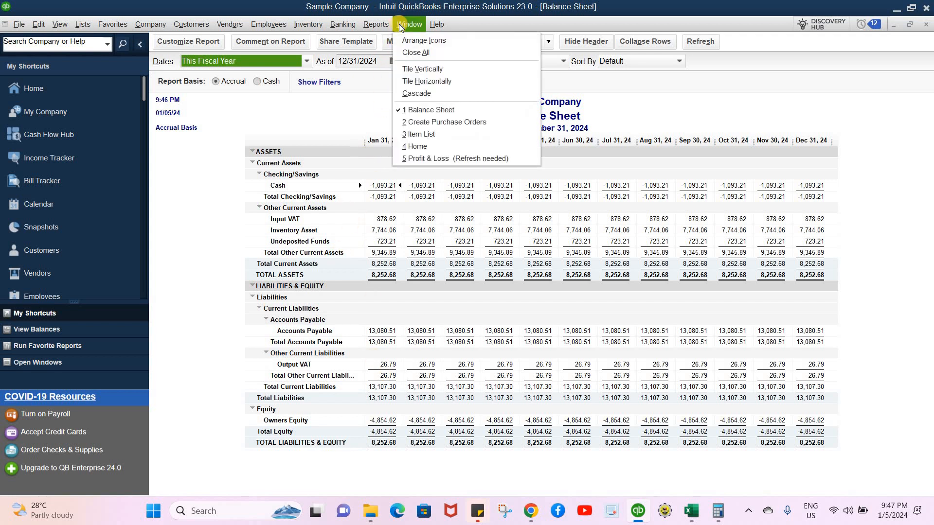
{"action": "left_click", "coordinate": [428, 159]}
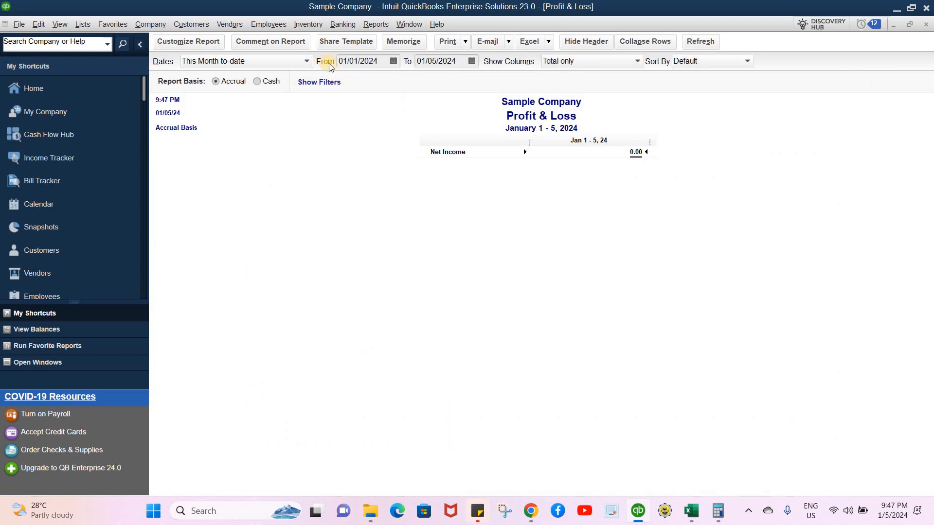
{"action": "left_click", "coordinate": [307, 62]}
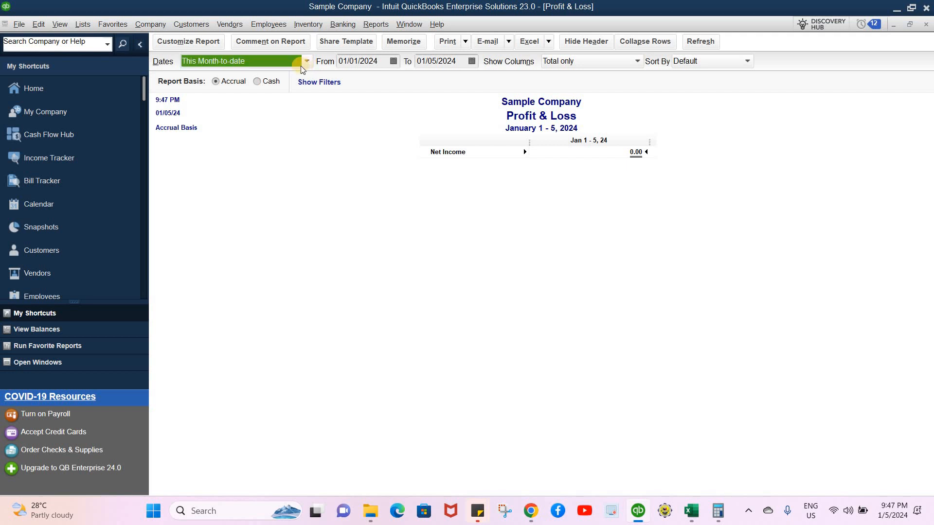
{"action": "left_click", "coordinate": [238, 77]}
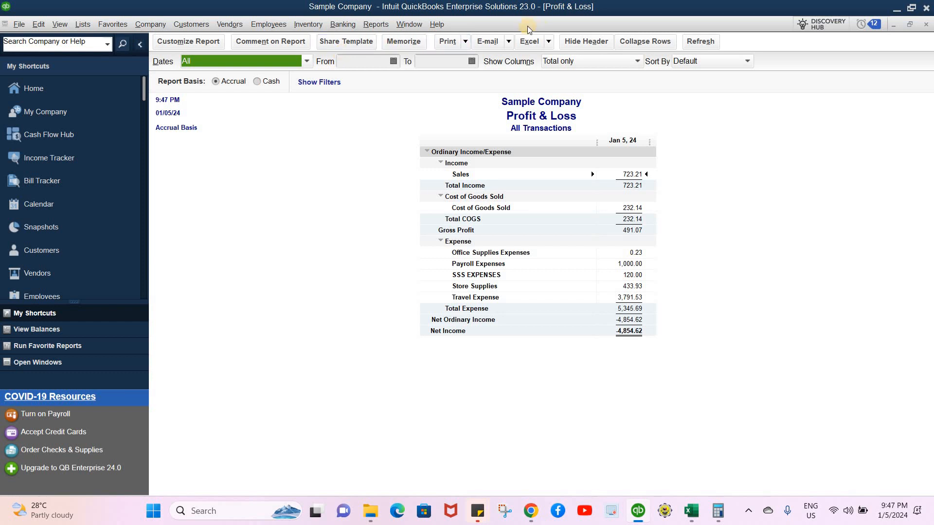
{"action": "left_click", "coordinate": [280, 40]}
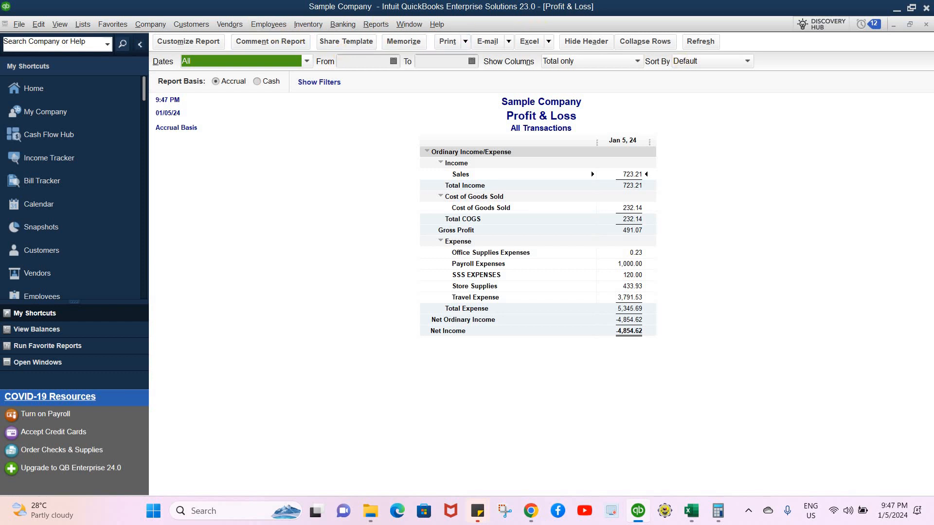